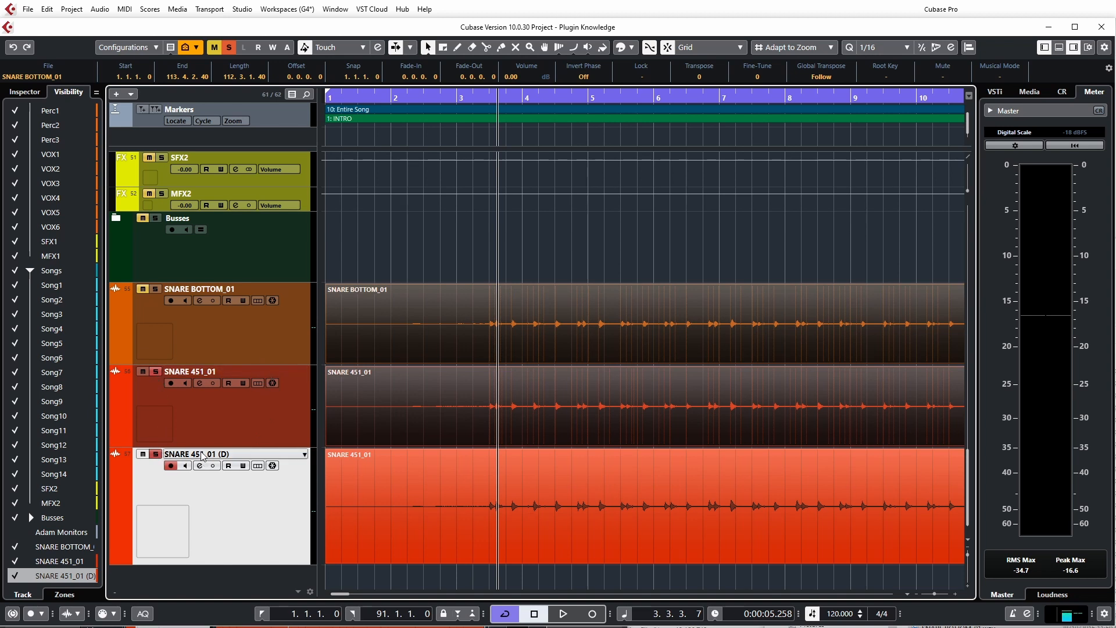
Audition SNARE 451_01 together with its duplicate, and try the 180° phase setting in the duplicate's channel settings.
key("space")
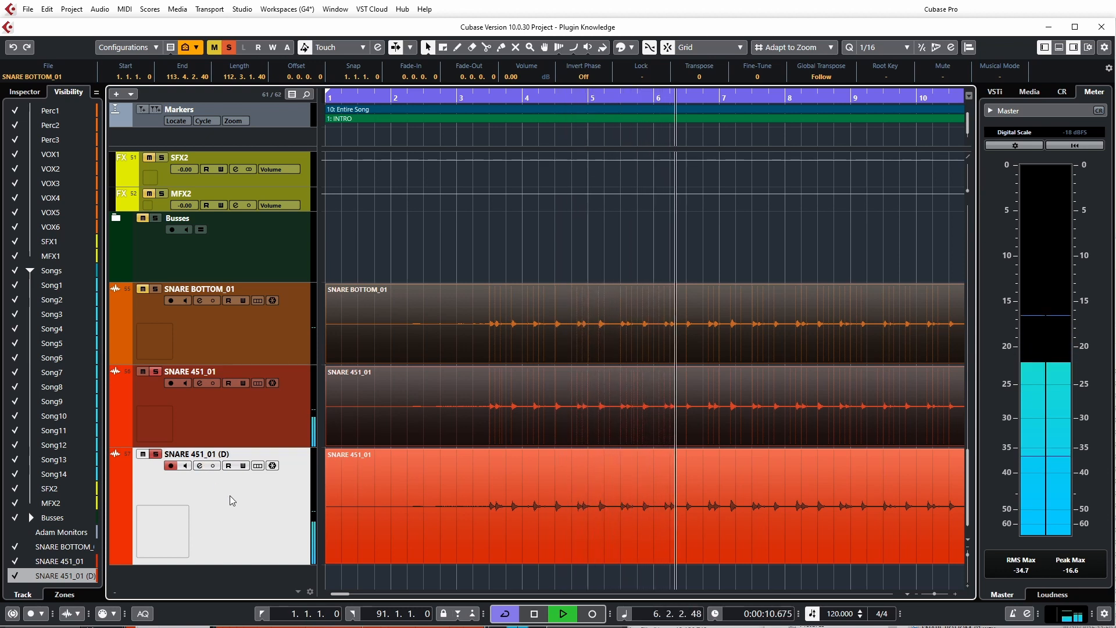
key("space")
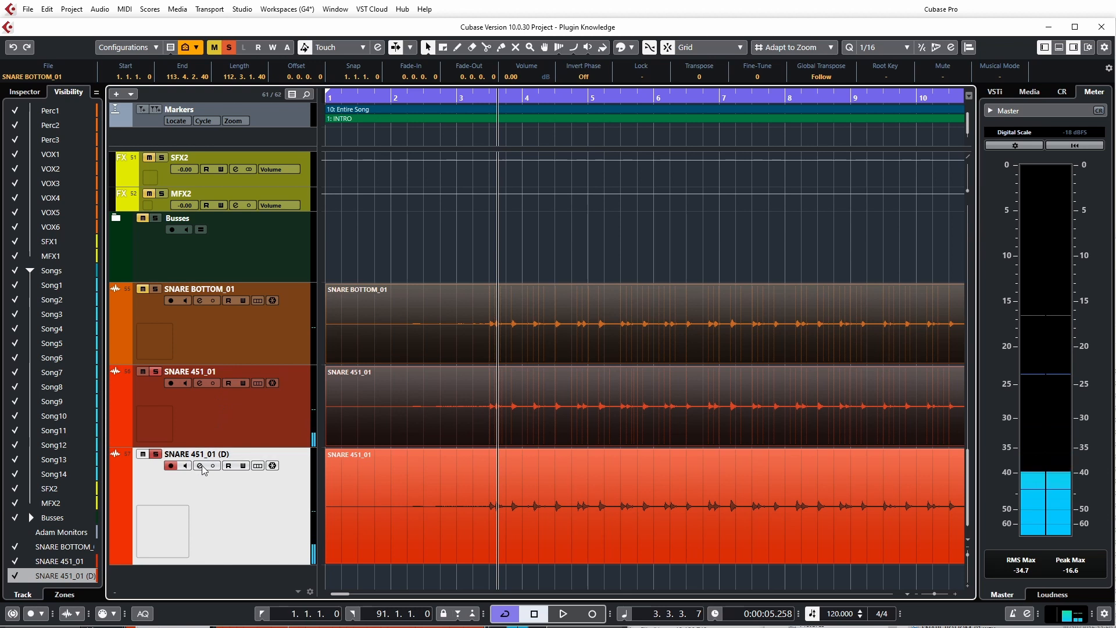
key("e")
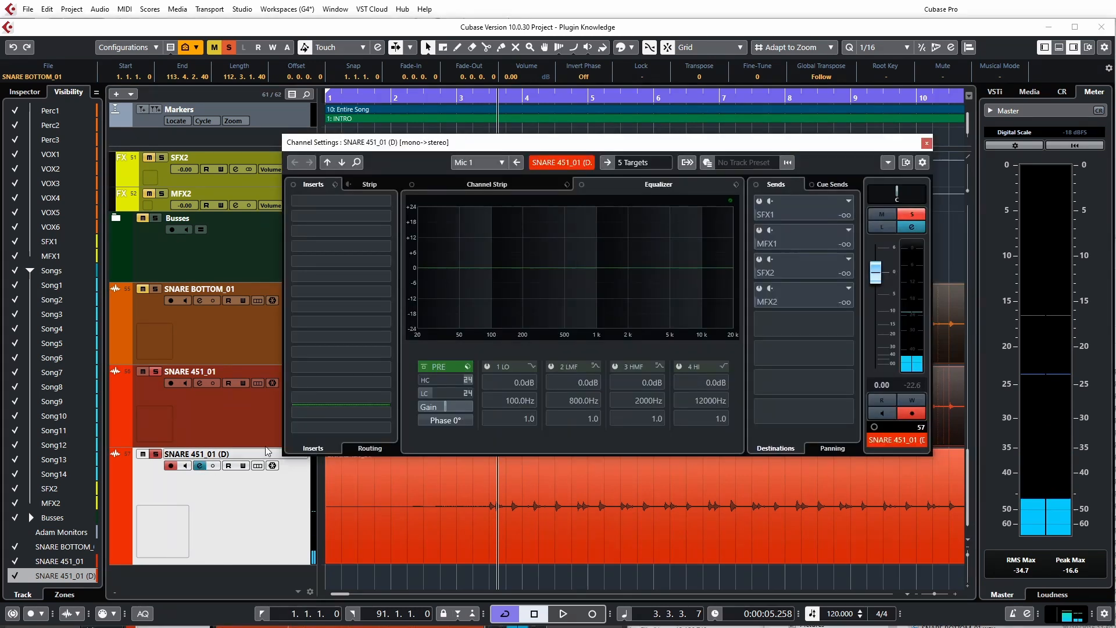
left_click(447, 421)
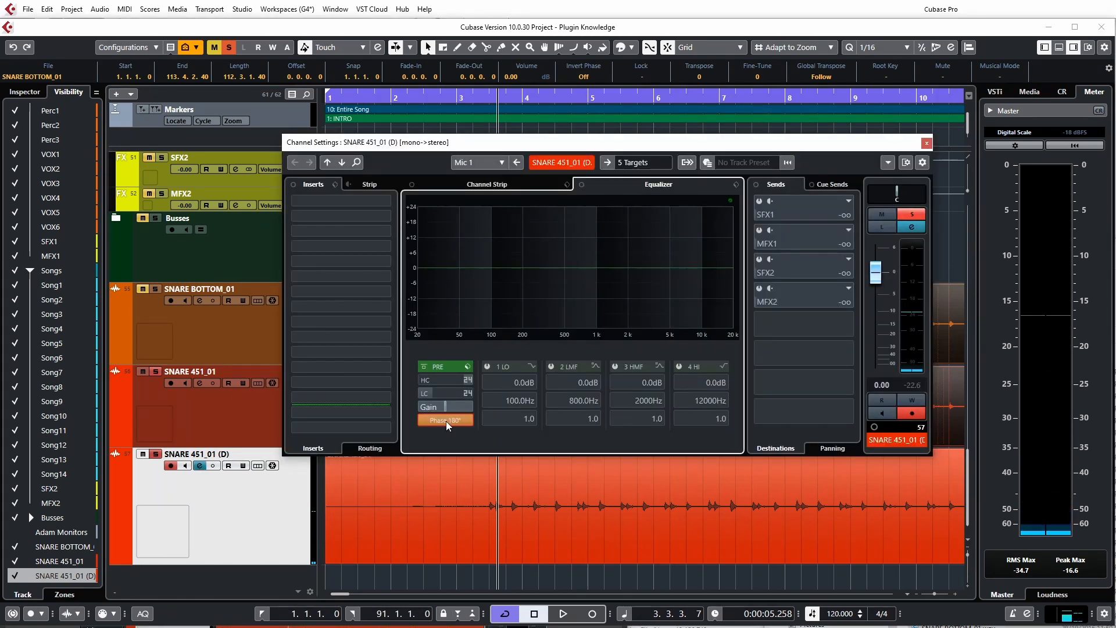
left_click_drag(498, 145, 479, 95)
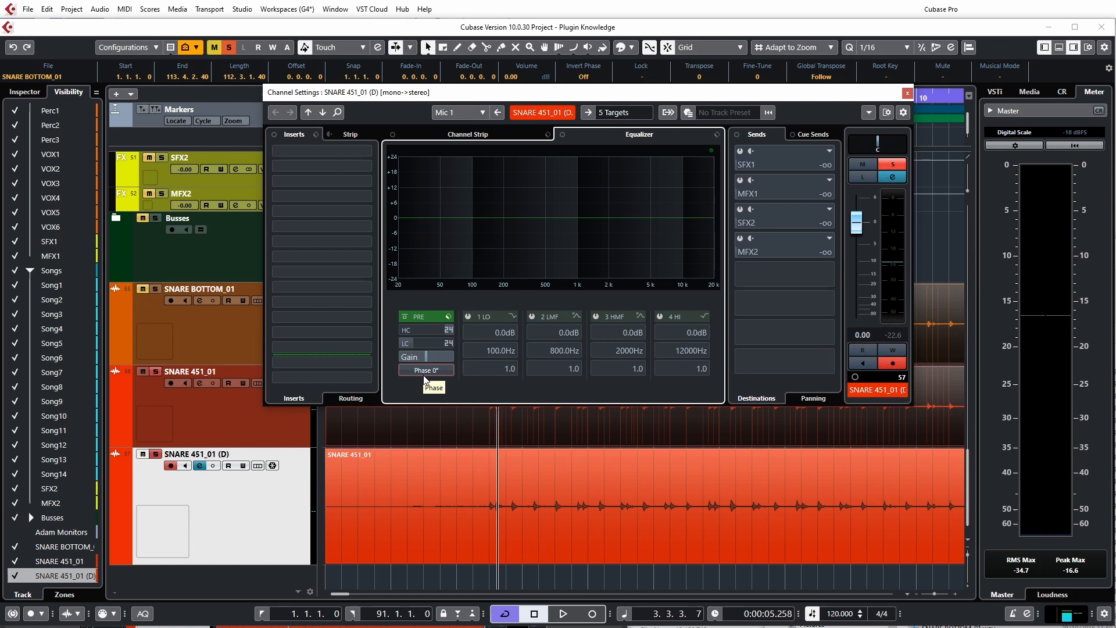
Compare the duplicate SNARE 451_01 (D) at 0° and 180° phase during playback, finish at 0°, and close its channel settings.
key("space")
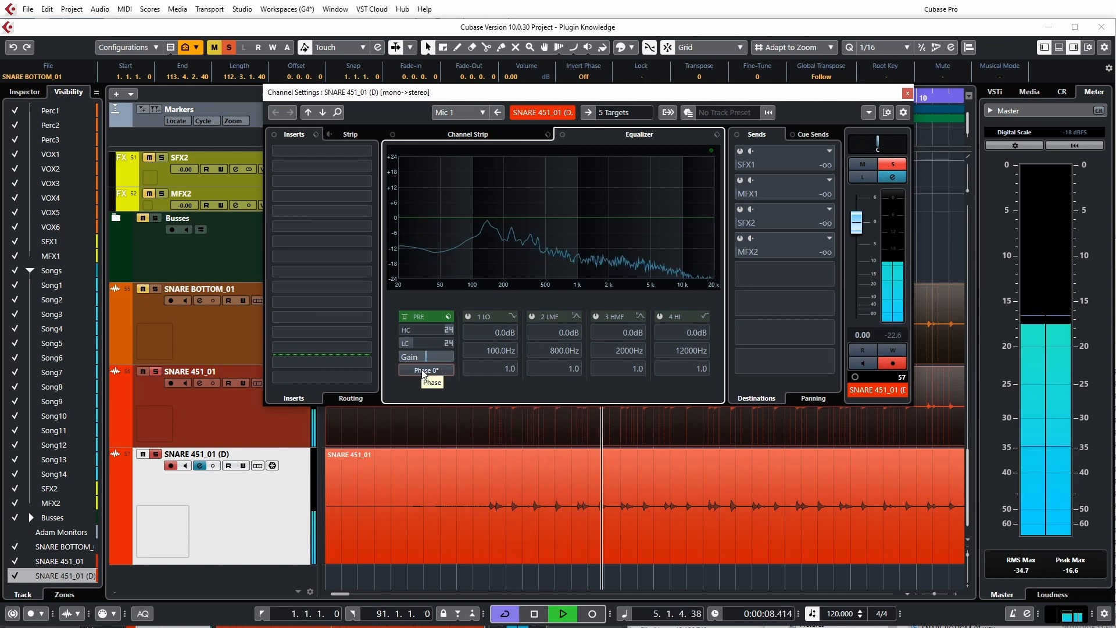
left_click(424, 370)
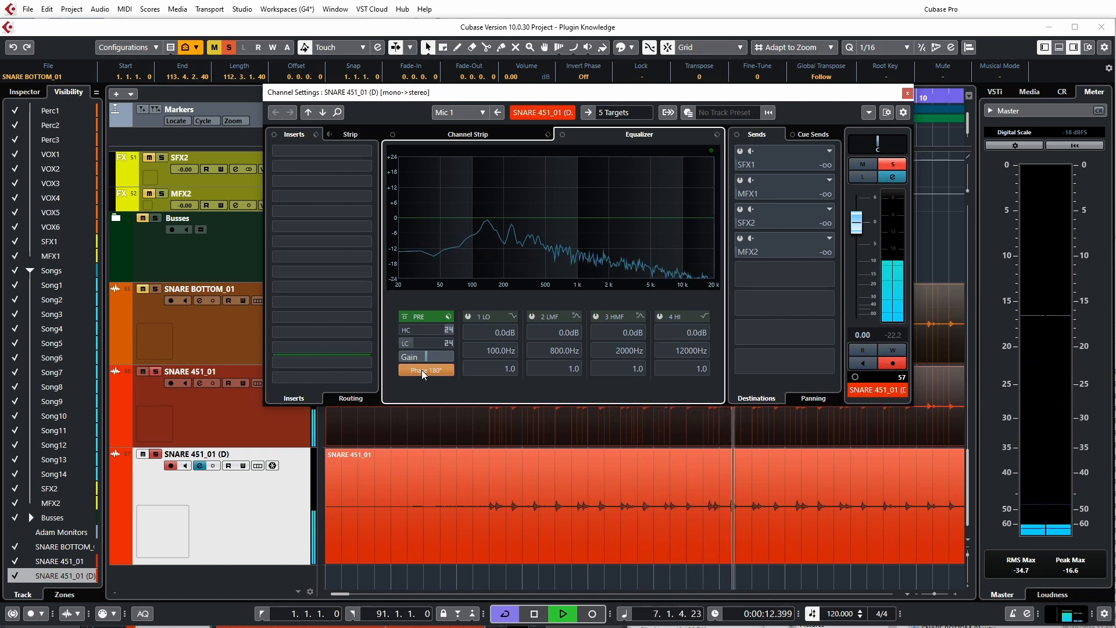
left_click(424, 371)
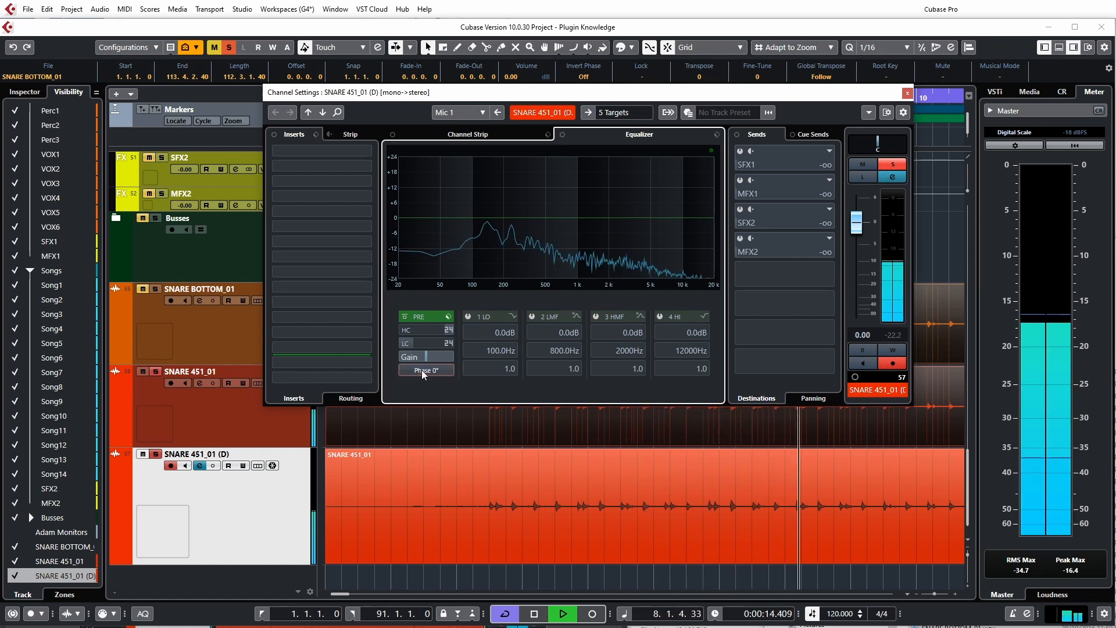
left_click(421, 370)
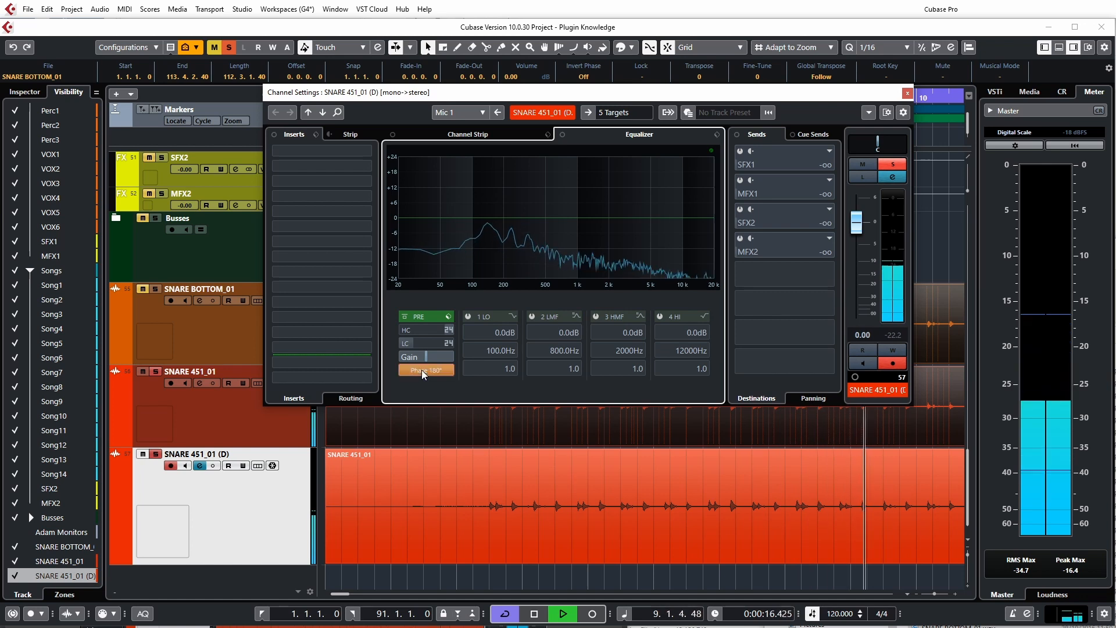
left_click(421, 370)
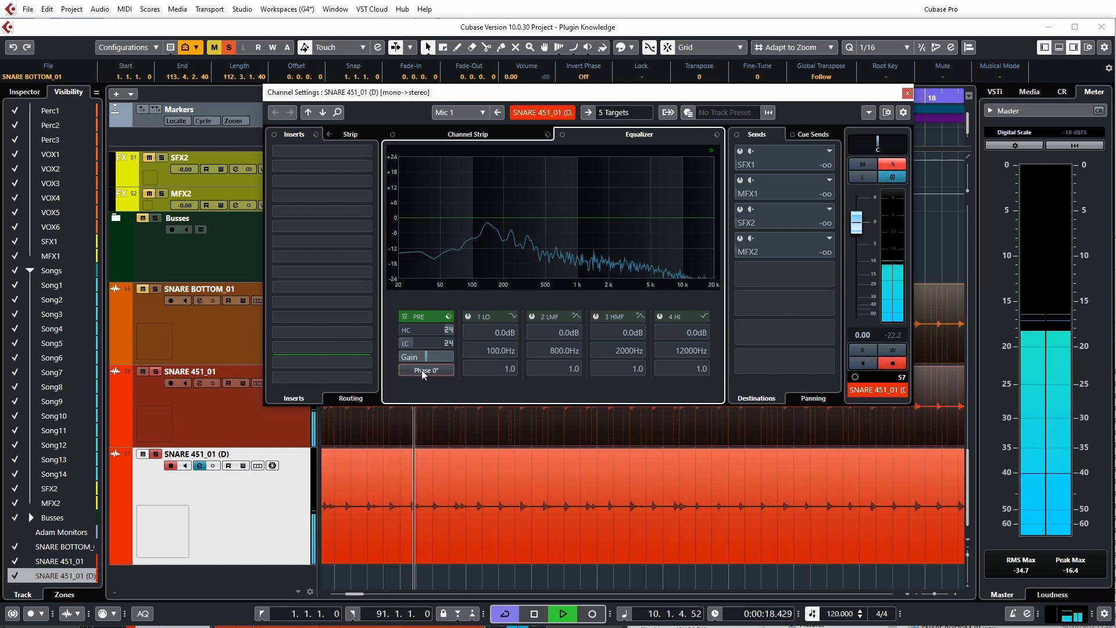
key("space")
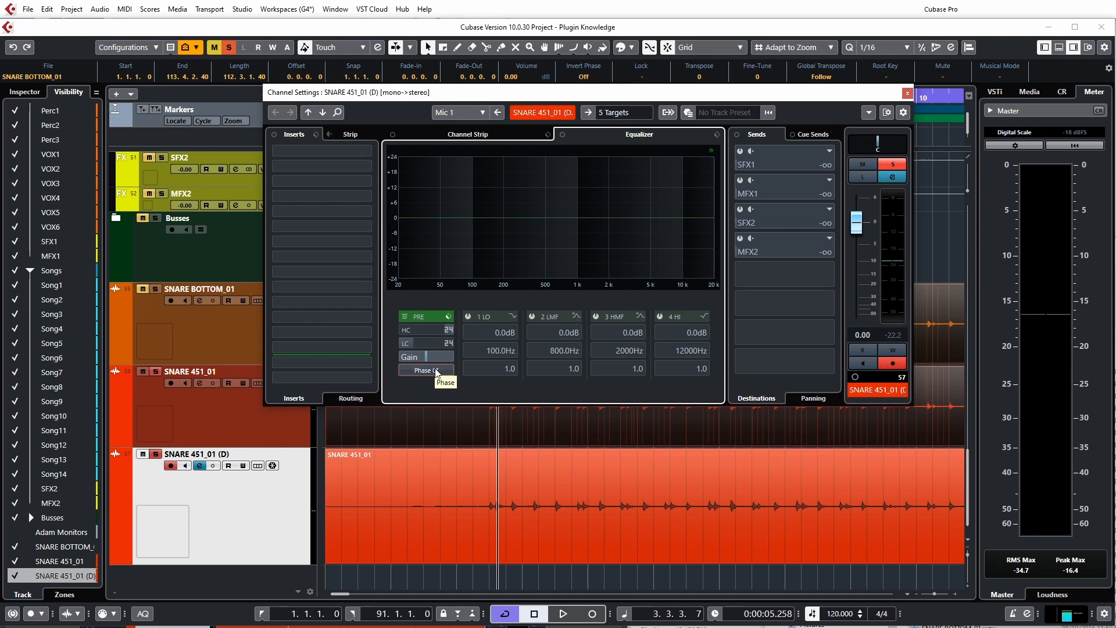
left_click(908, 94)
Unsolo SNARE 451_01 (D) and increase the heights of the SNARE 451_01 and SNARE BOTTOM_01 tracks.
left_click(155, 455)
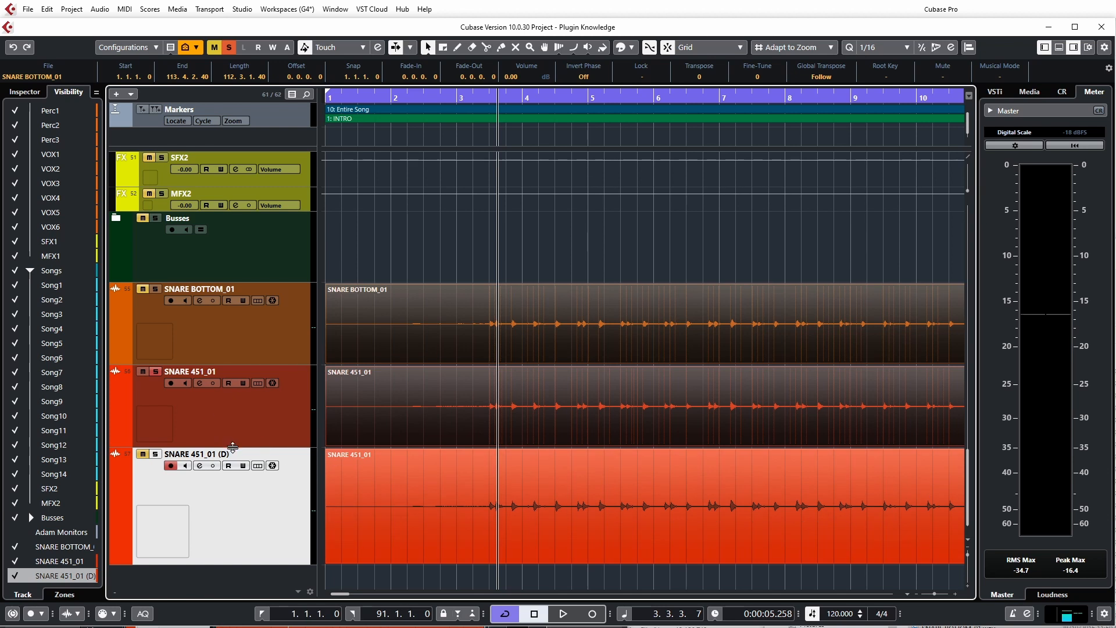
left_click_drag(233, 446, 233, 516)
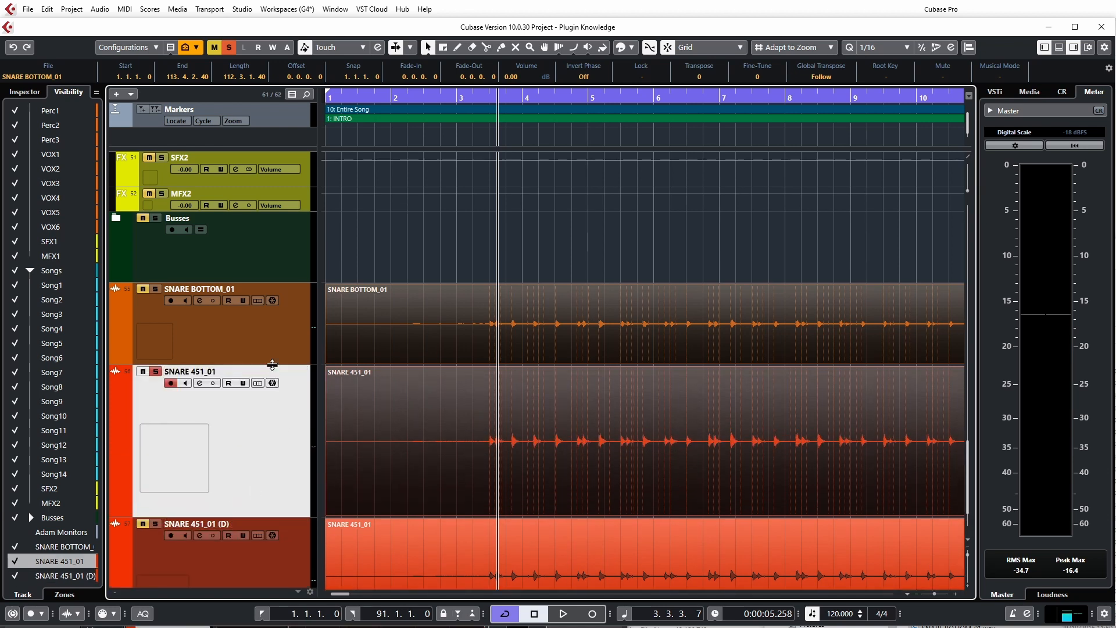
left_click_drag(272, 364, 275, 410)
scroll(455, 346, "down", 4)
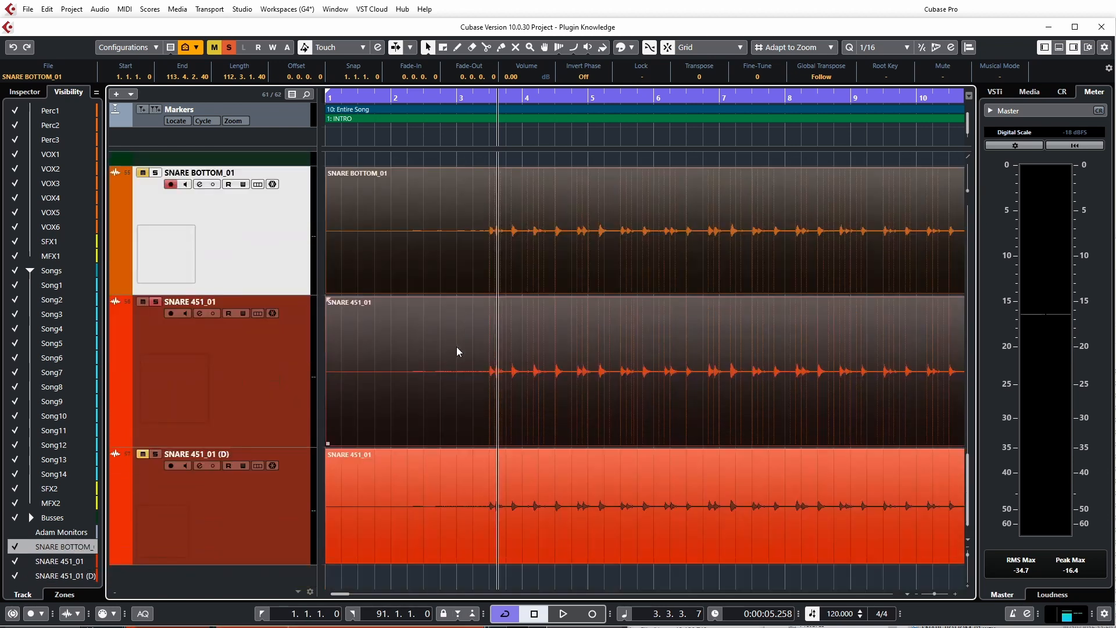
scroll(456, 347, "up", 3)
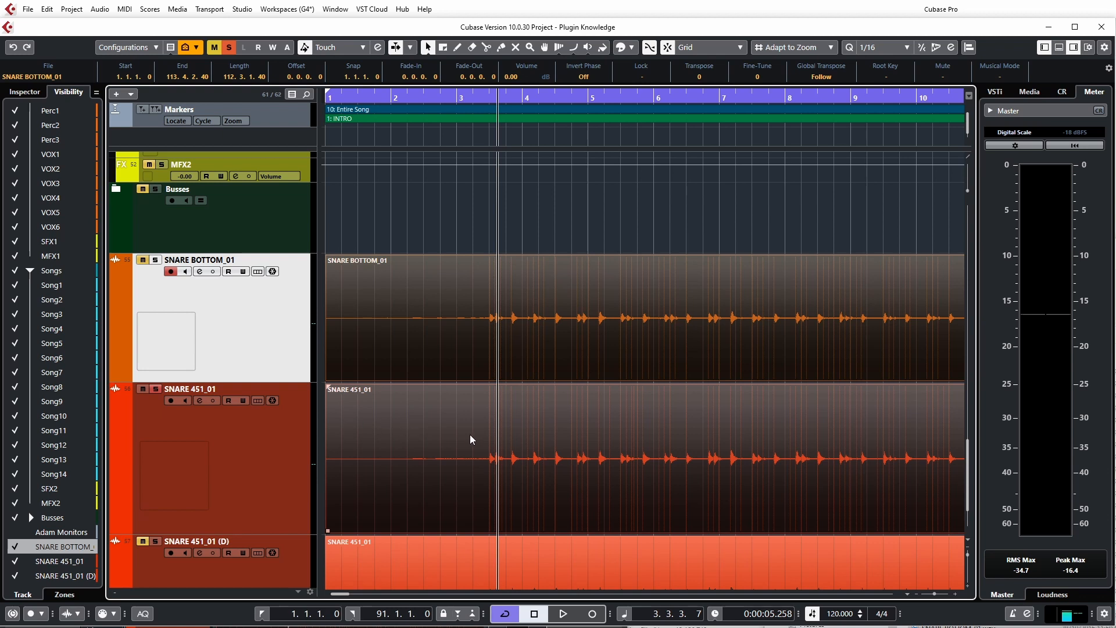
Play back the SNARE 451_01 track on its own.
left_click(156, 260)
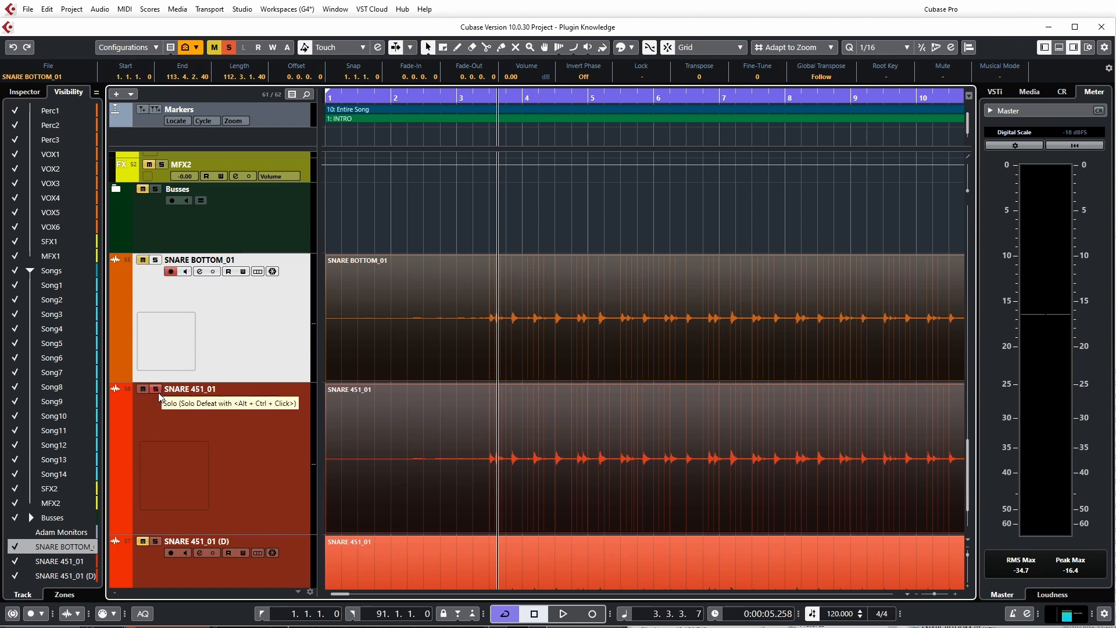
key("space")
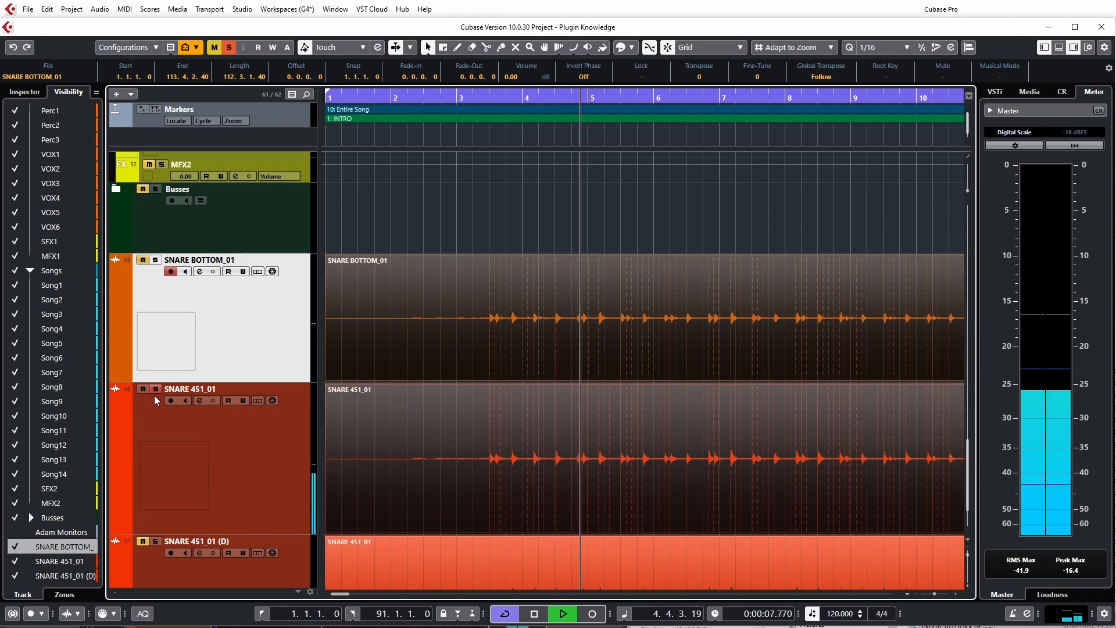
key("space")
Solo SNARE BOTTOM_01 instead of SNARE 451_01 and play it back on its own.
left_click(152, 390)
left_click(155, 260)
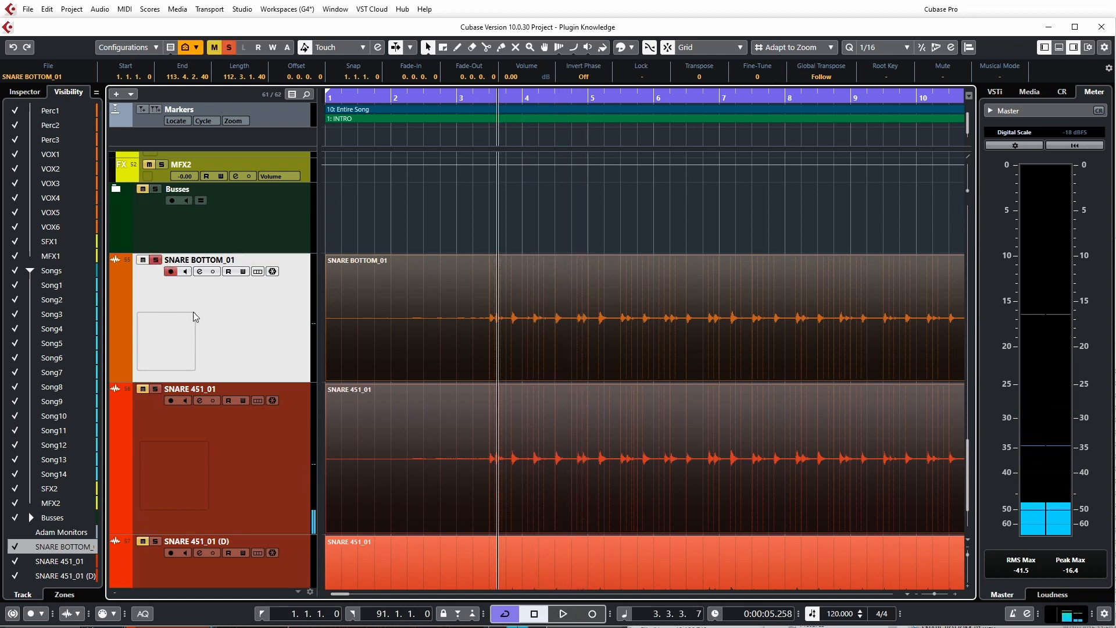
key("space")
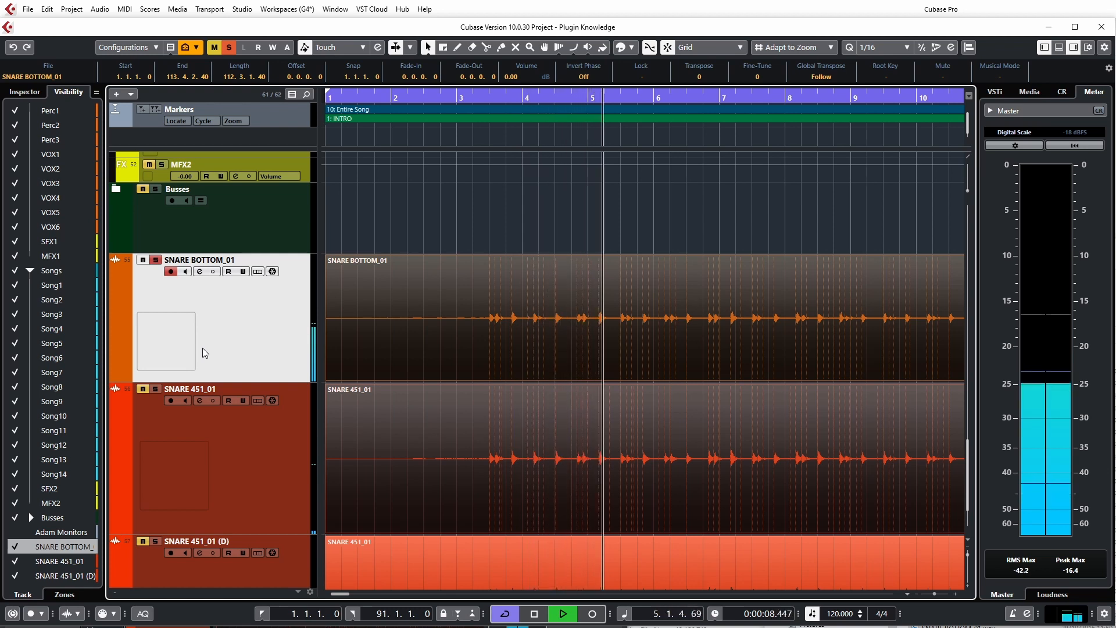
key("space")
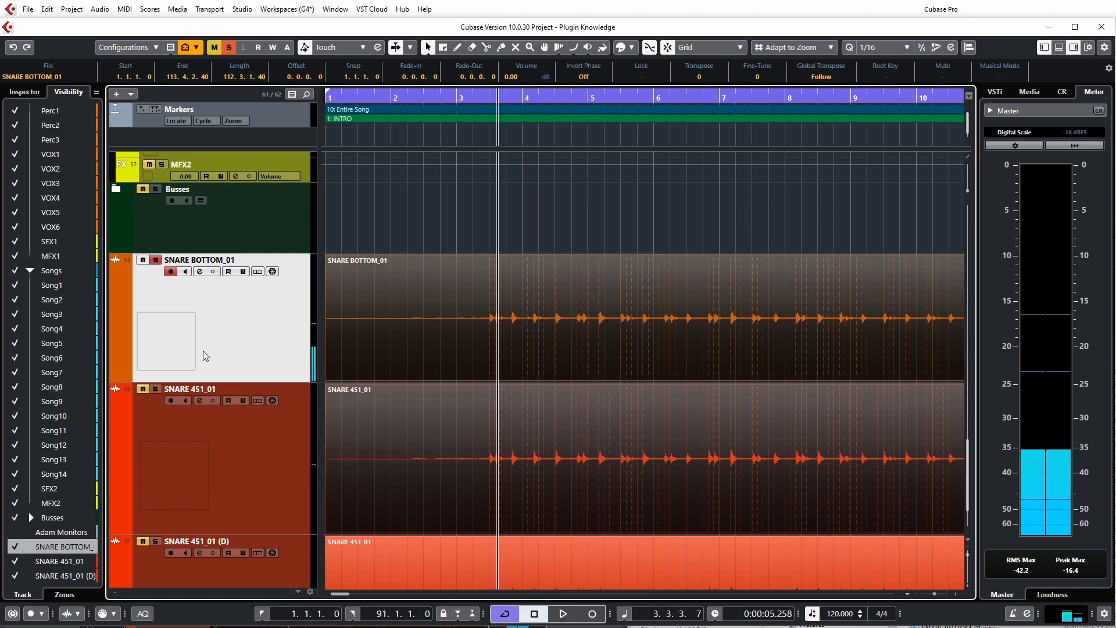
Solo SNARE 451_01 alongside SNARE BOTTOM_01 and audition both snare tracks together.
left_click(215, 406)
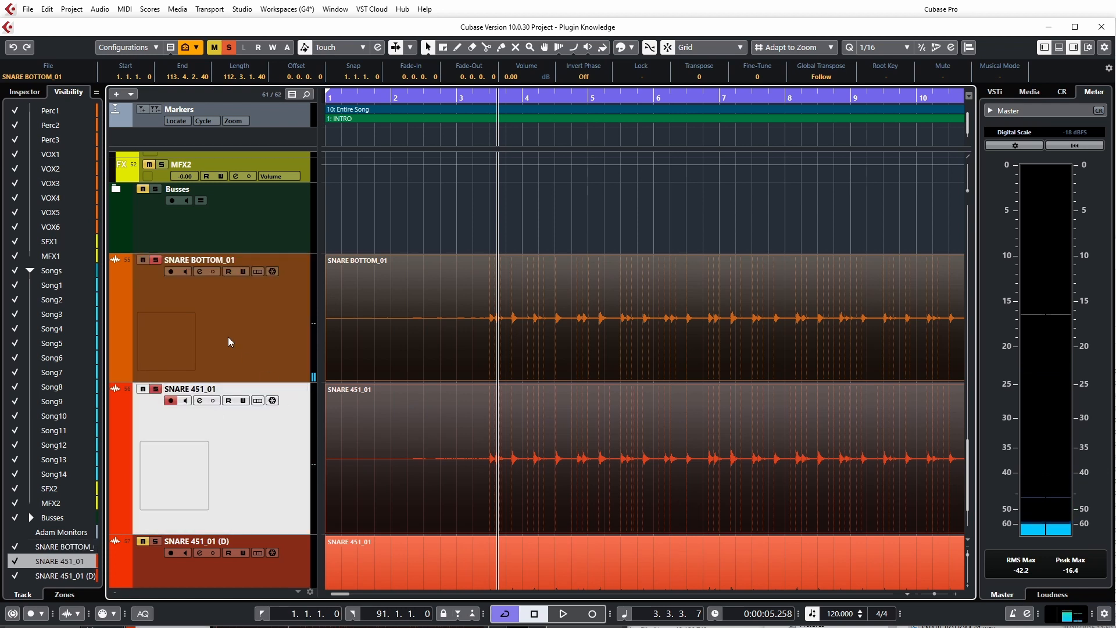
key("space")
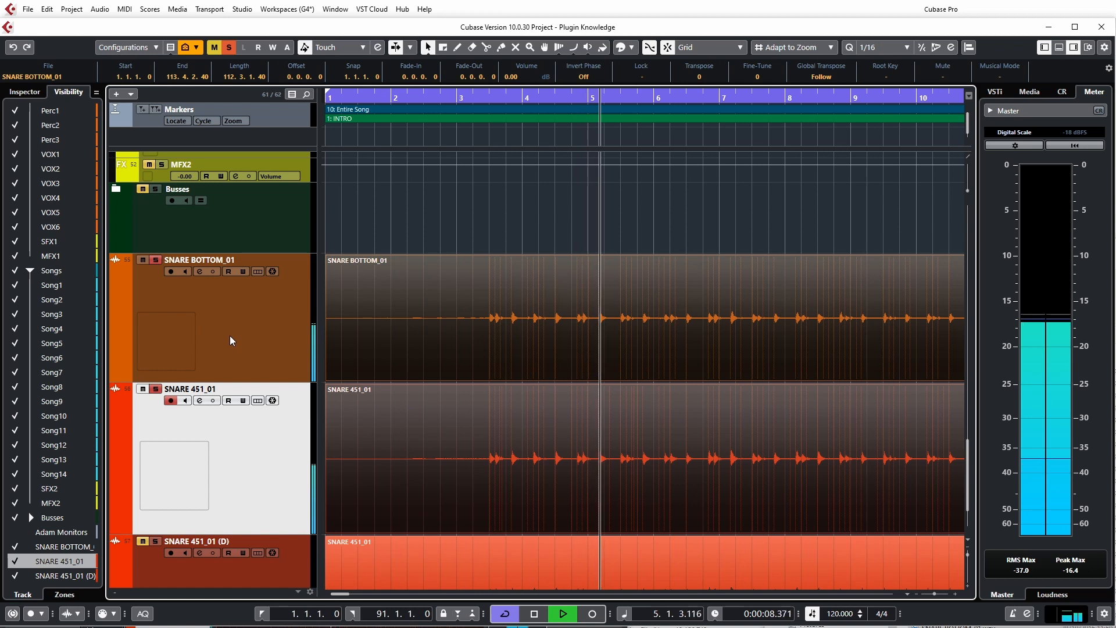
key("space")
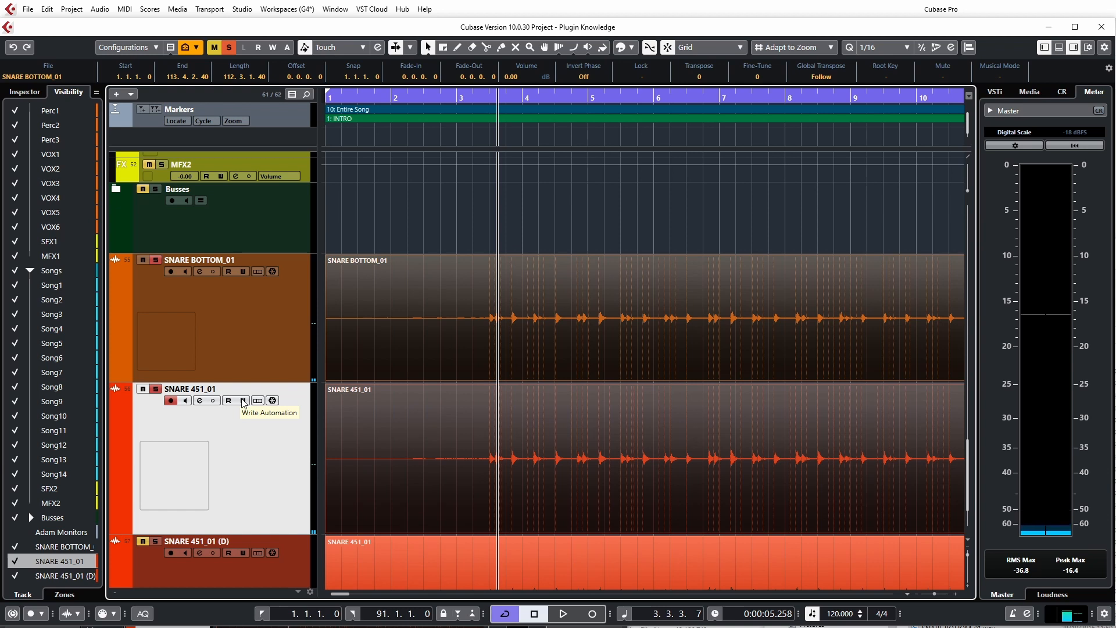
key("space")
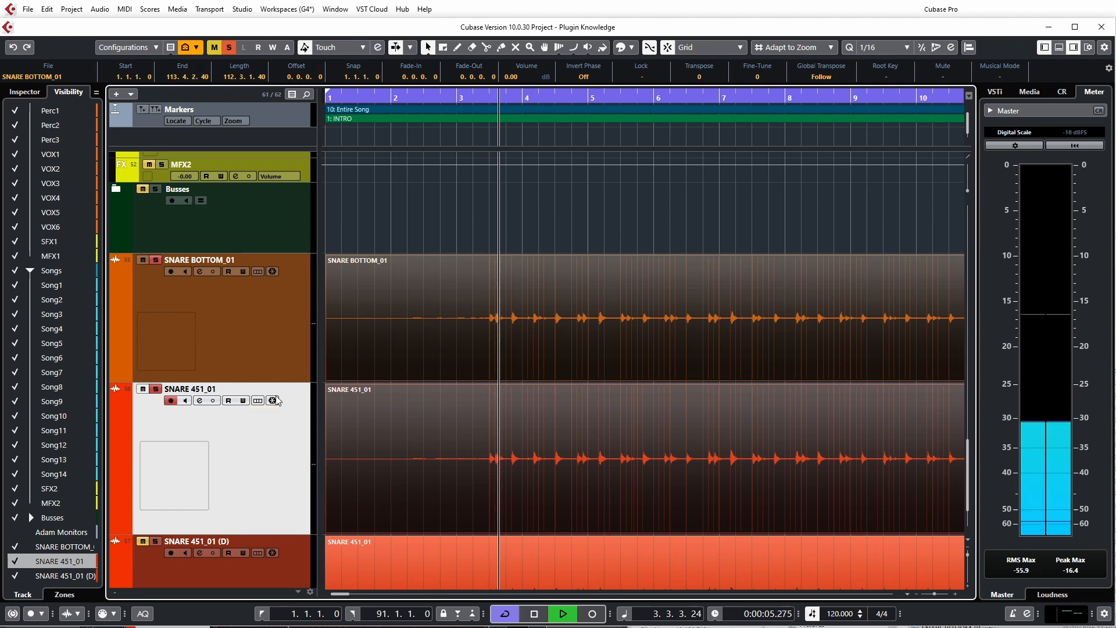
key("space")
Compare SNARE 451_01 at 0° and 180° phase against SNARE BOTTOM_01 during playback, finish at 0°, and close its channel settings.
left_click(200, 401)
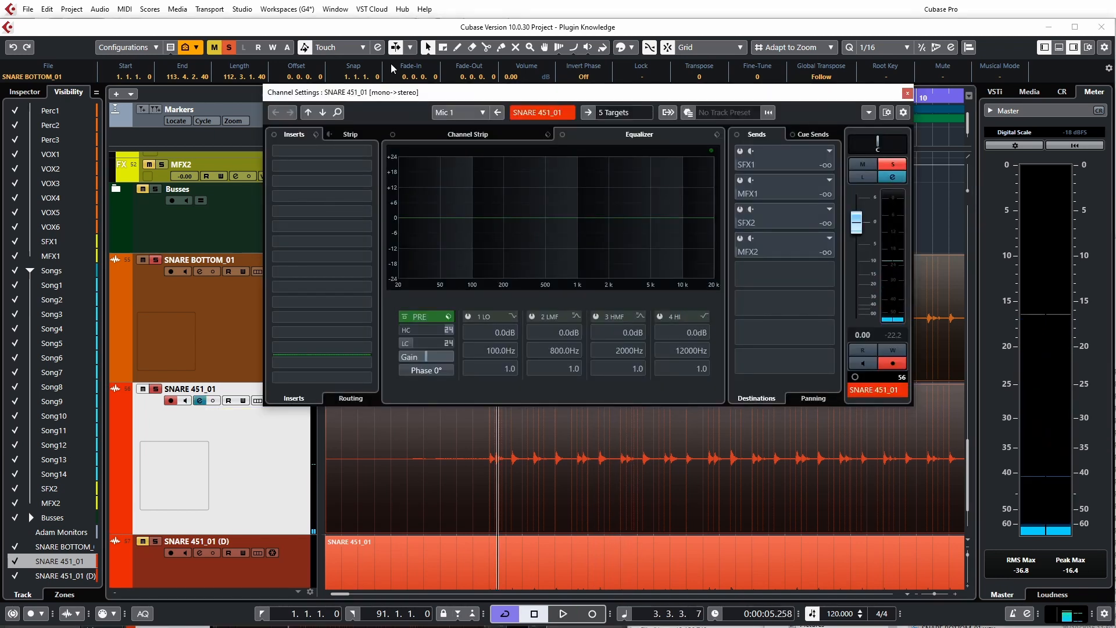
left_click_drag(398, 99, 384, 120)
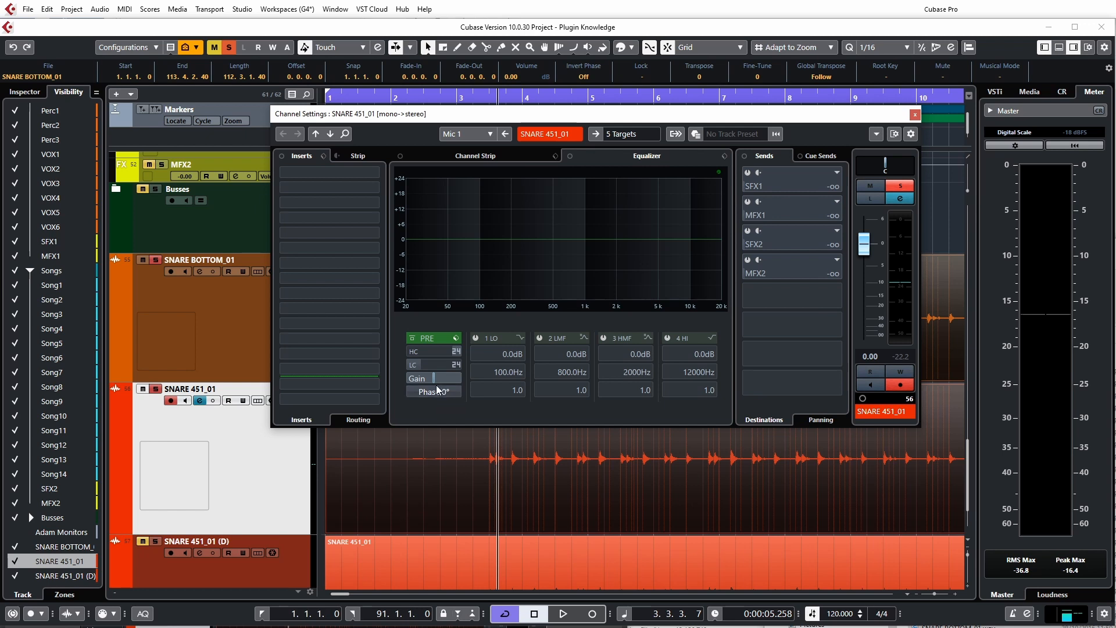
key("space")
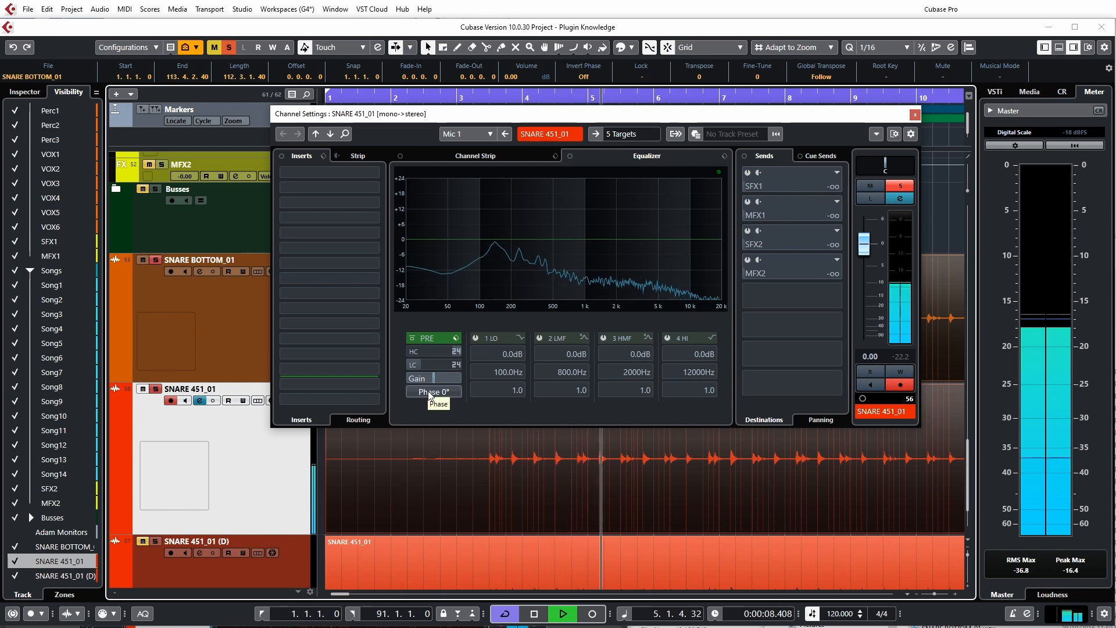
left_click(428, 392)
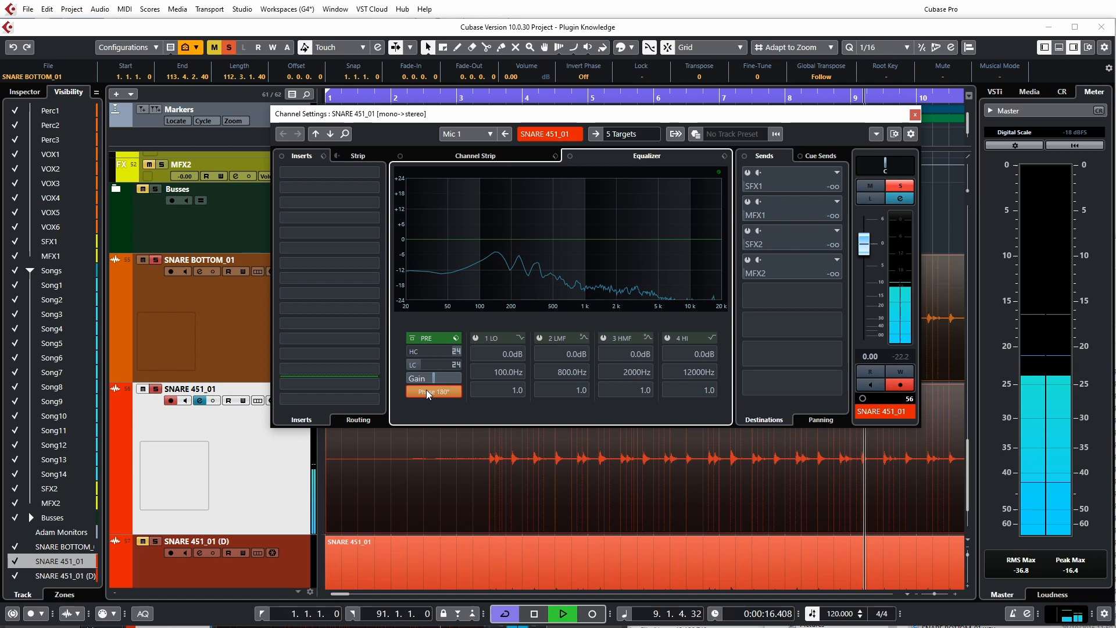
left_click(426, 390)
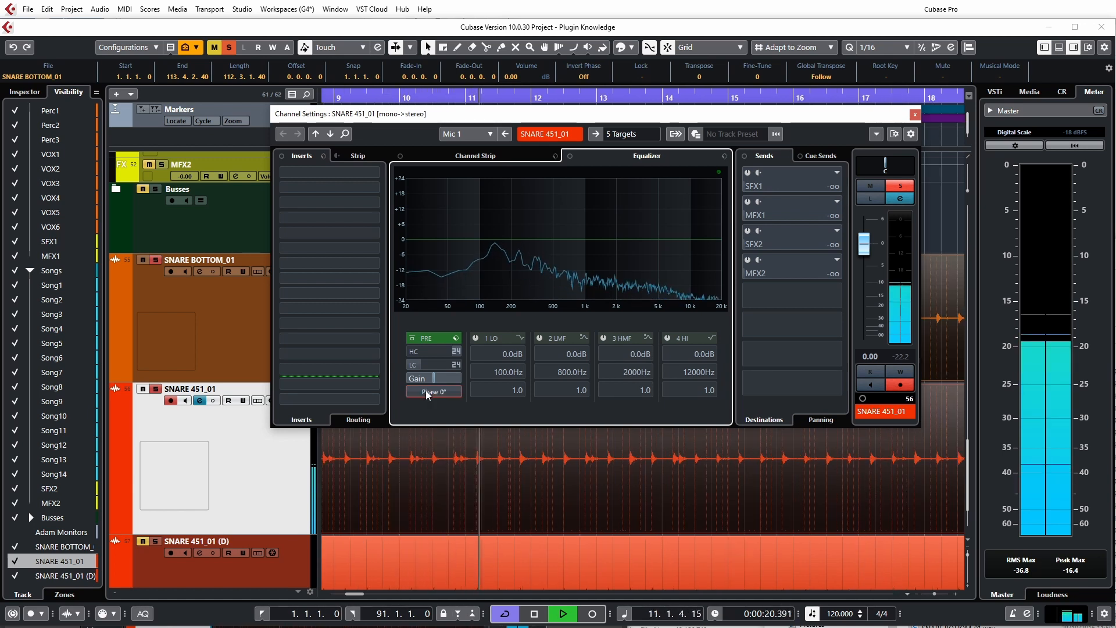
left_click(423, 394)
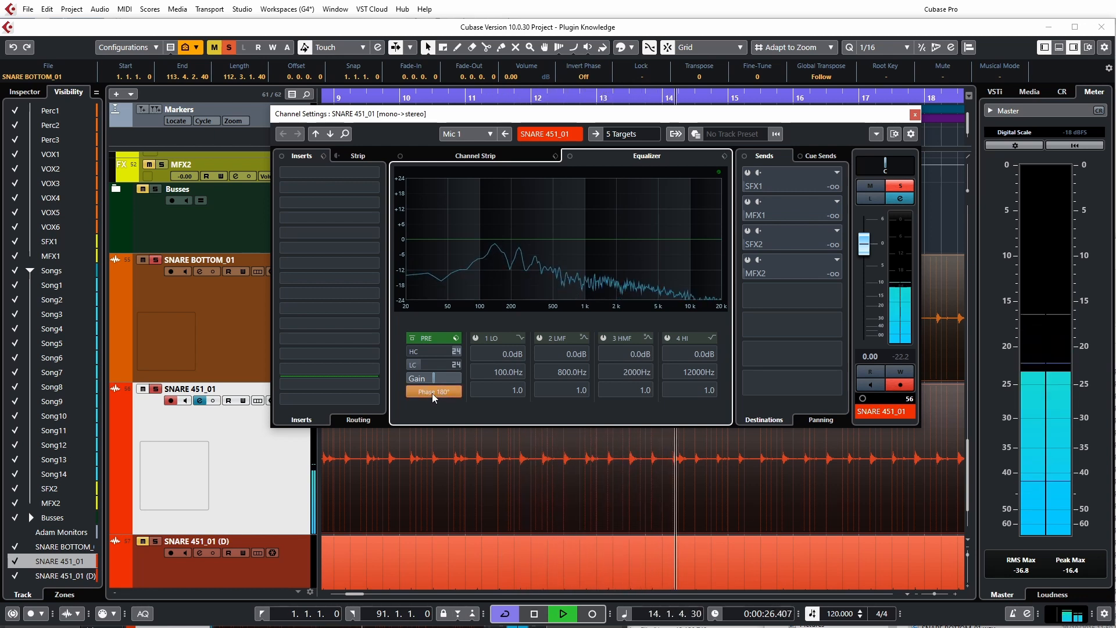
left_click(430, 393)
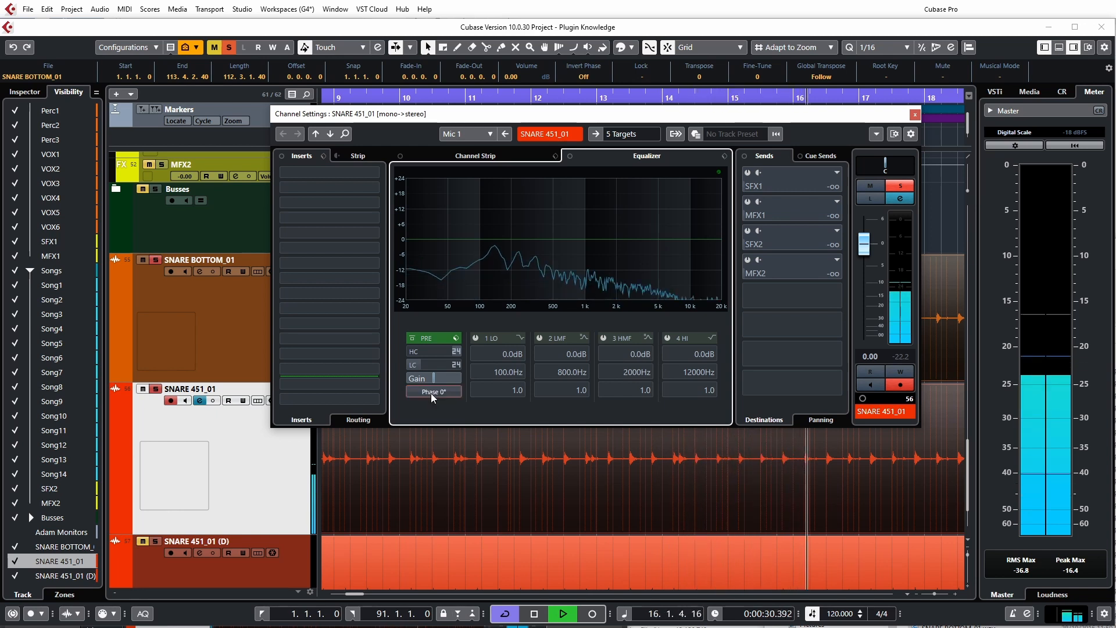
left_click(431, 393)
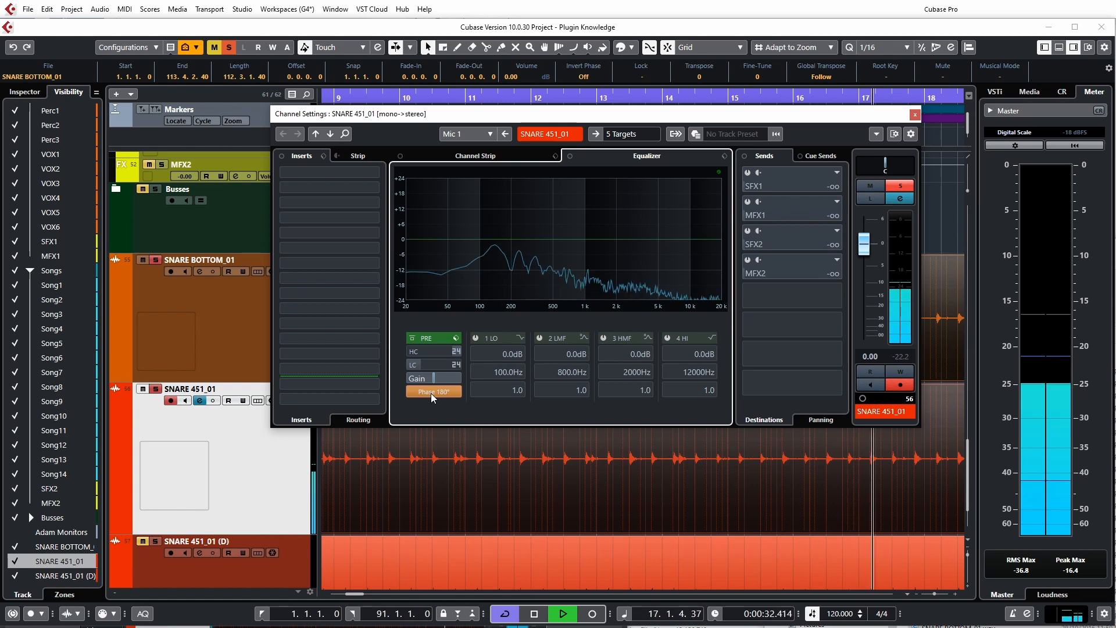
left_click(430, 392)
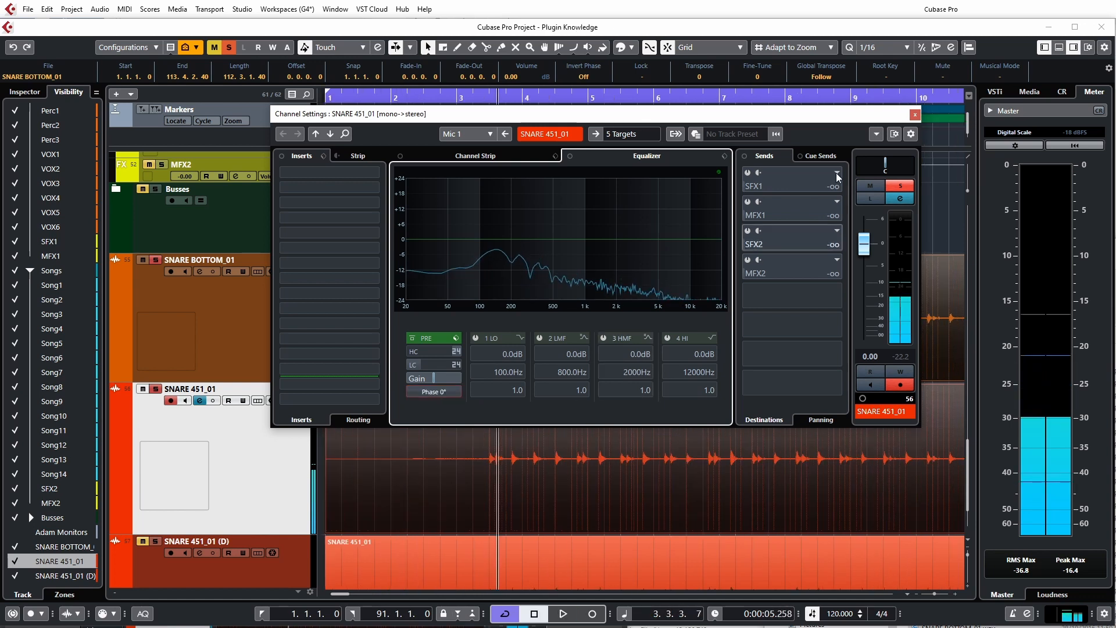
left_click(912, 115)
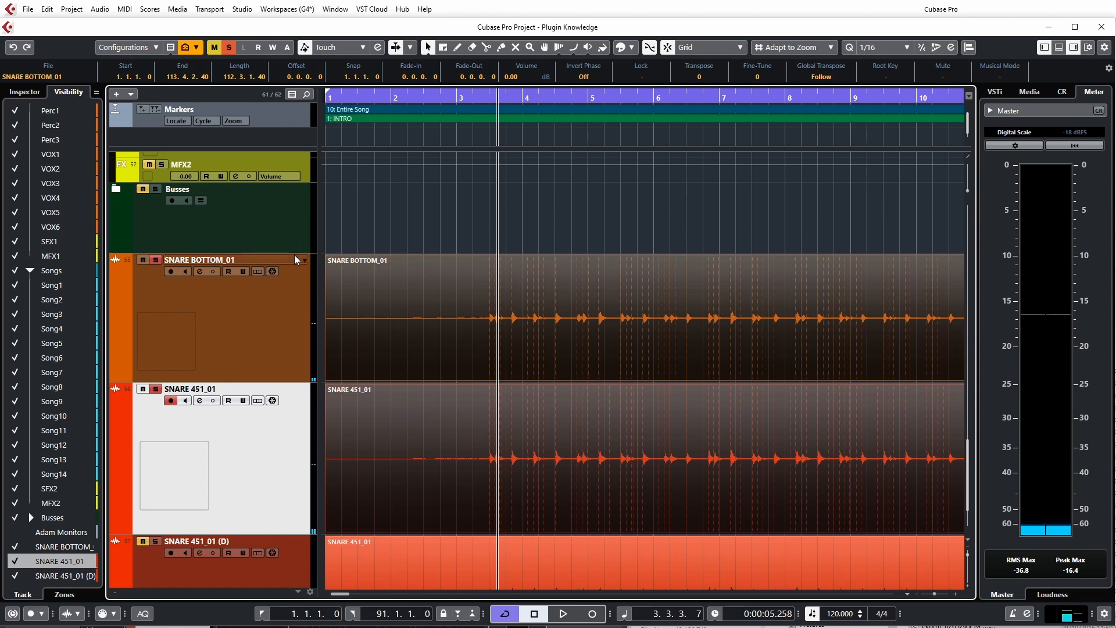
Reduce the Busses folder track to its minimum height.
left_click_drag(294, 254, 295, 196)
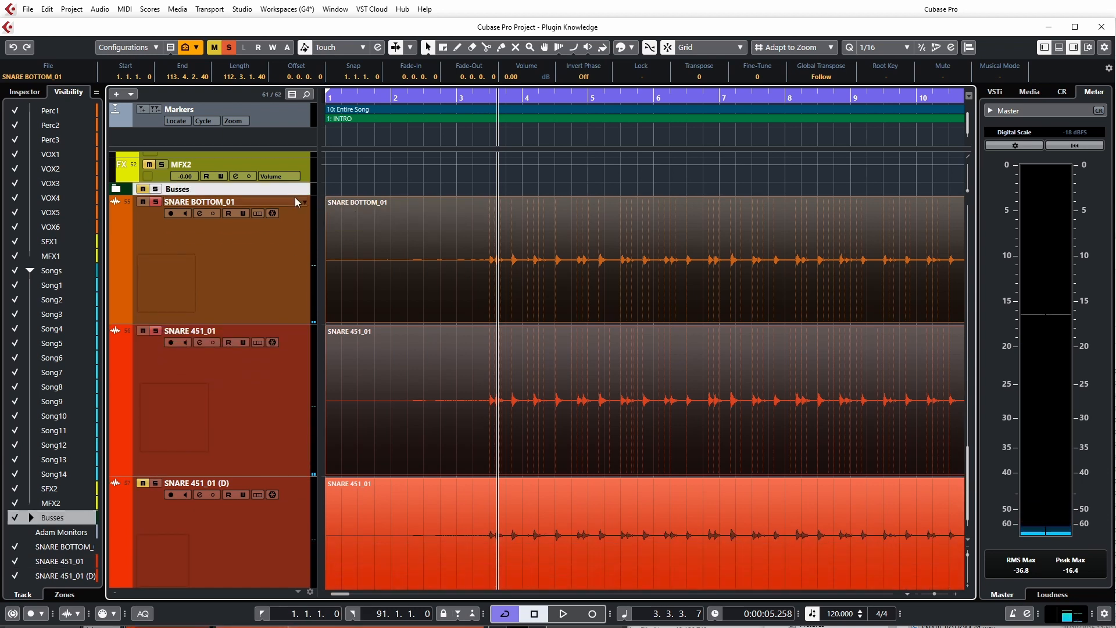
Increase the SNARE BOTTOM_01 track height to compare its waveform with SNARE 451_01 at a single snare hit.
scroll(550, 359, "down", 6)
scroll(429, 351, "up", 2)
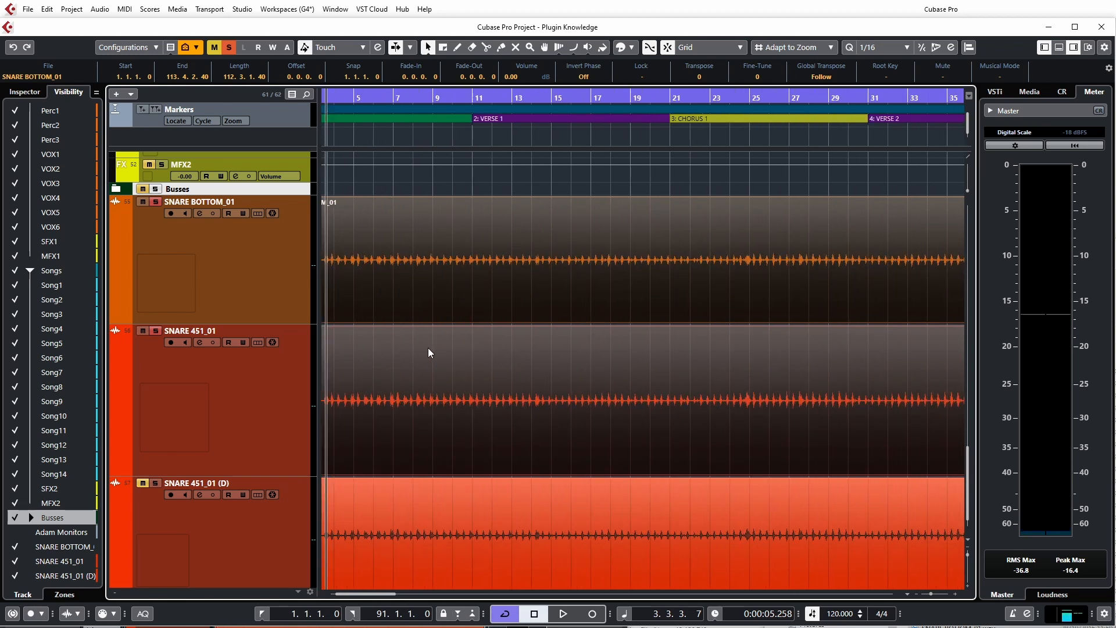
scroll(429, 349, "up", 6)
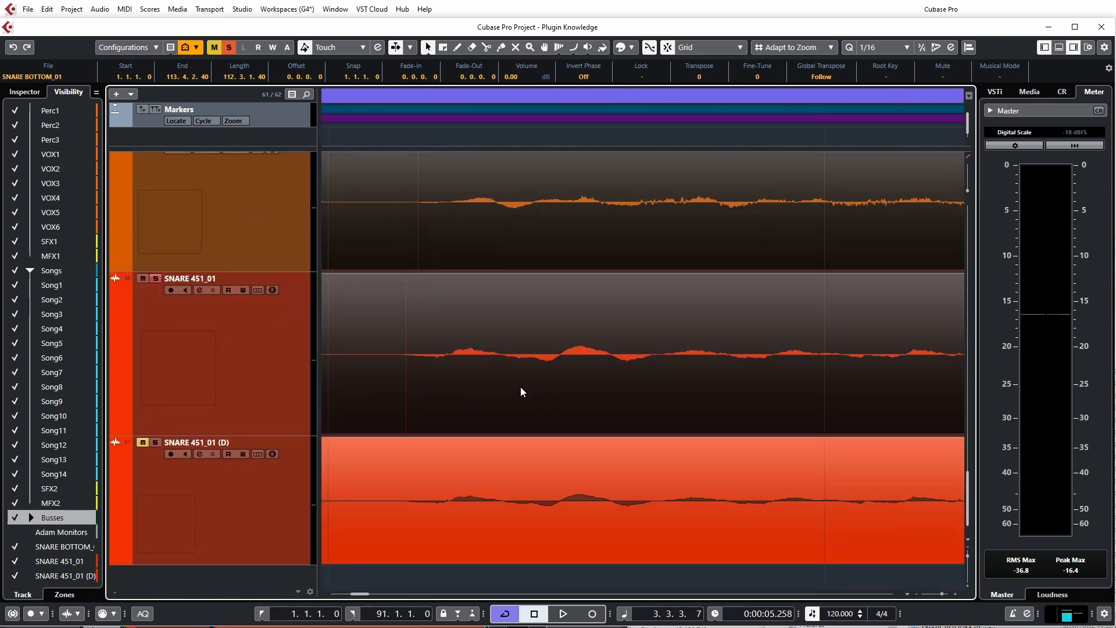
scroll(521, 386, "down", 1)
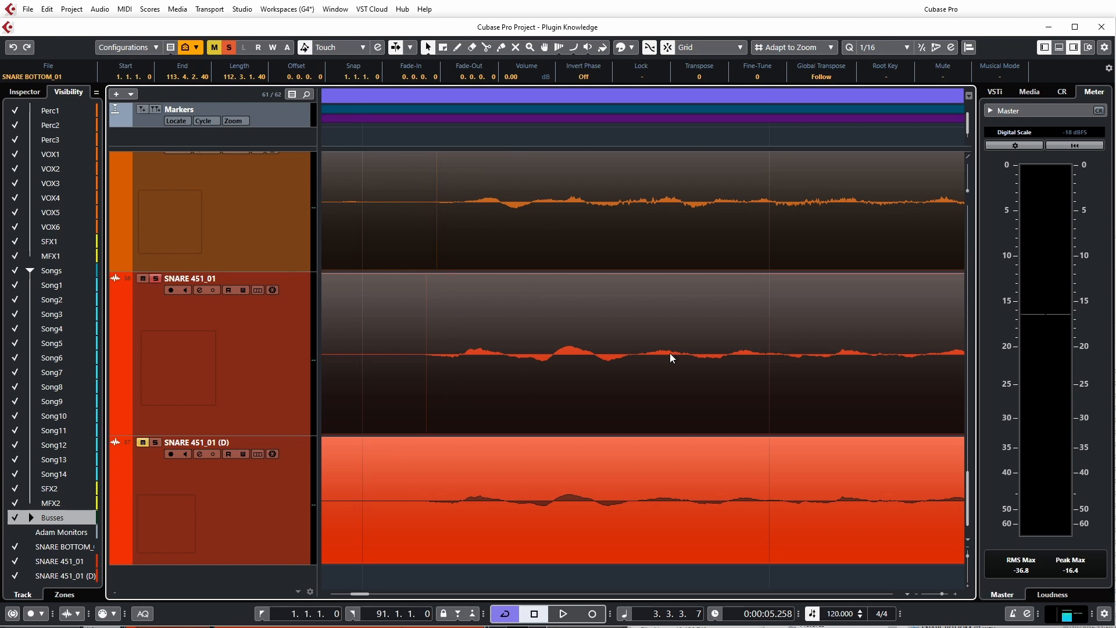
scroll(477, 366, "up", 3)
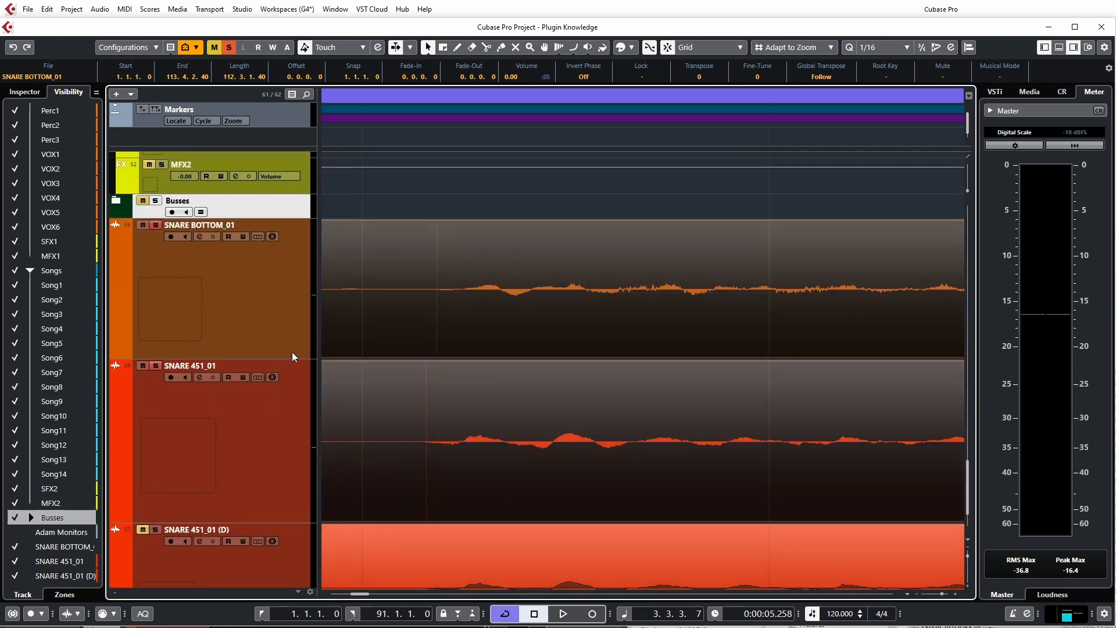
left_click_drag(291, 356, 289, 411)
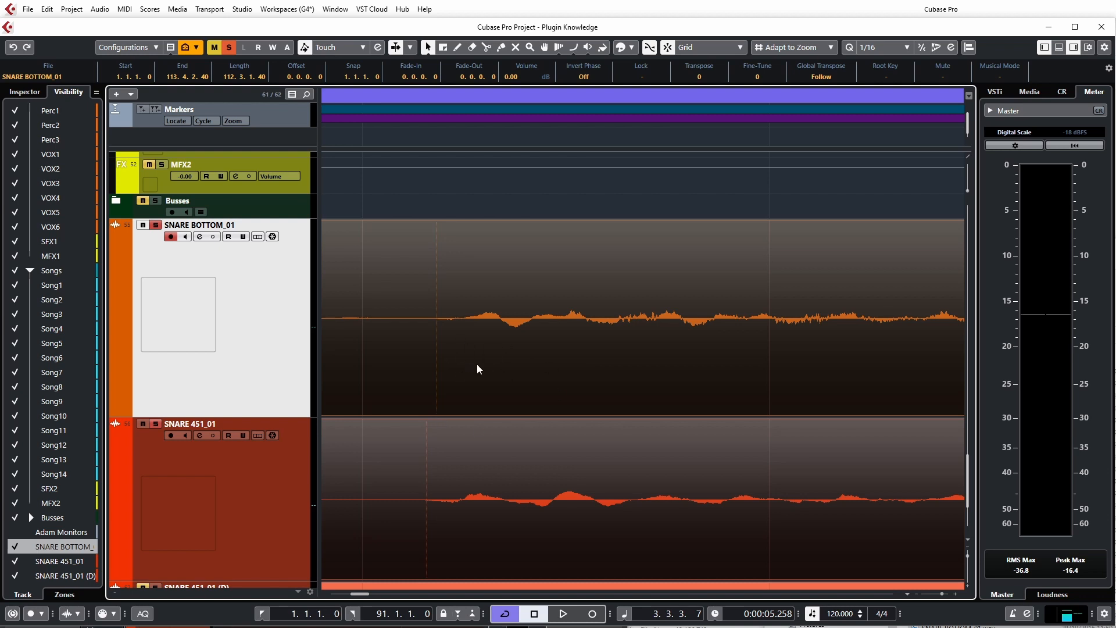
Apply the Invert Phase process to the SNARE BOTTOM_01 audio event.
right_click(490, 442)
mouse_move(523, 358)
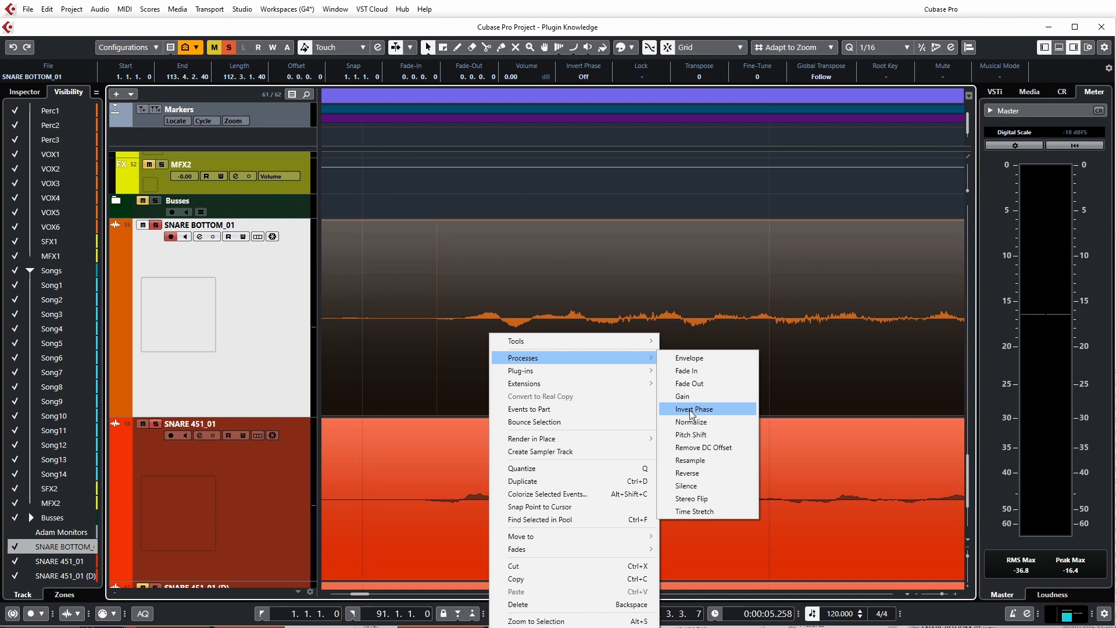
left_click(689, 410)
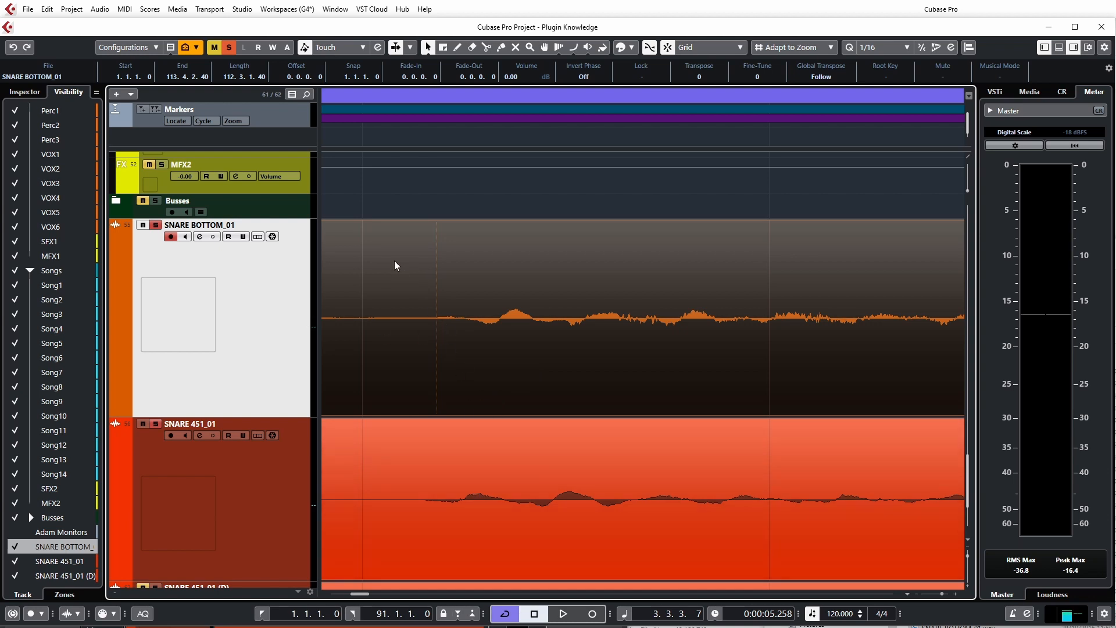
Compare SNARE BOTTOM_01 at 0° and 180° channel phase during playback, finish at 0°, and close its channel settings.
key("space")
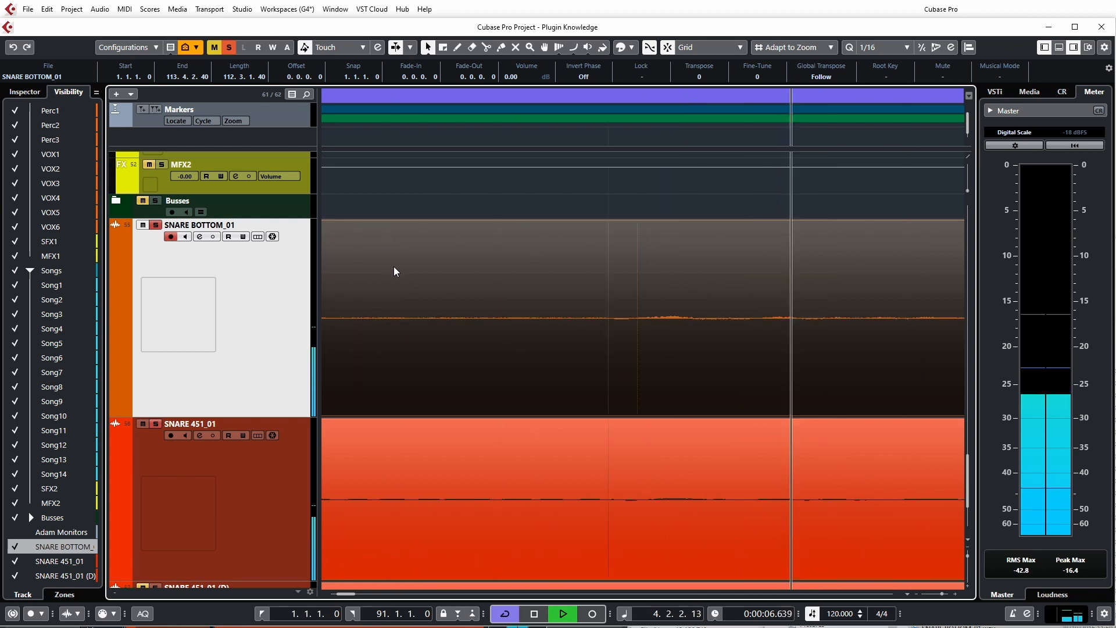
left_click(200, 239)
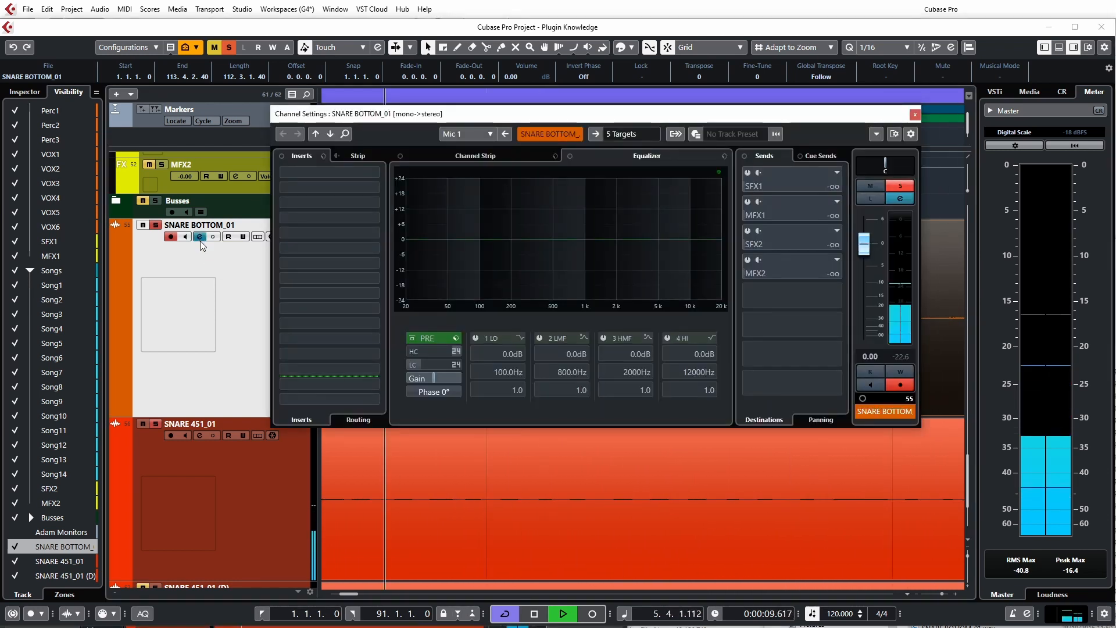
left_click(434, 393)
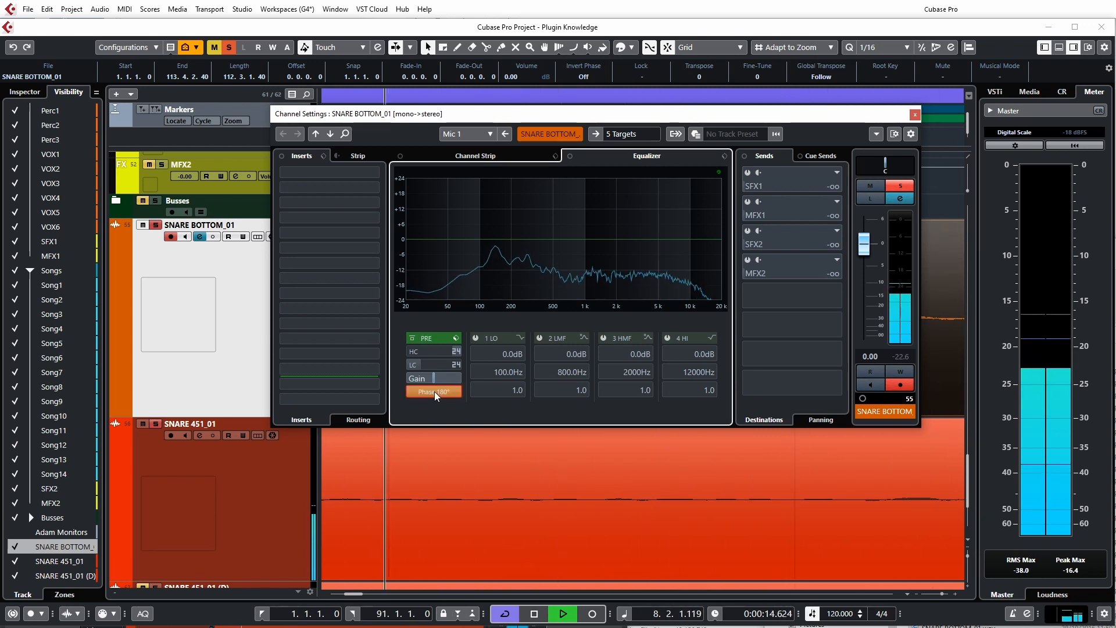
left_click(434, 391)
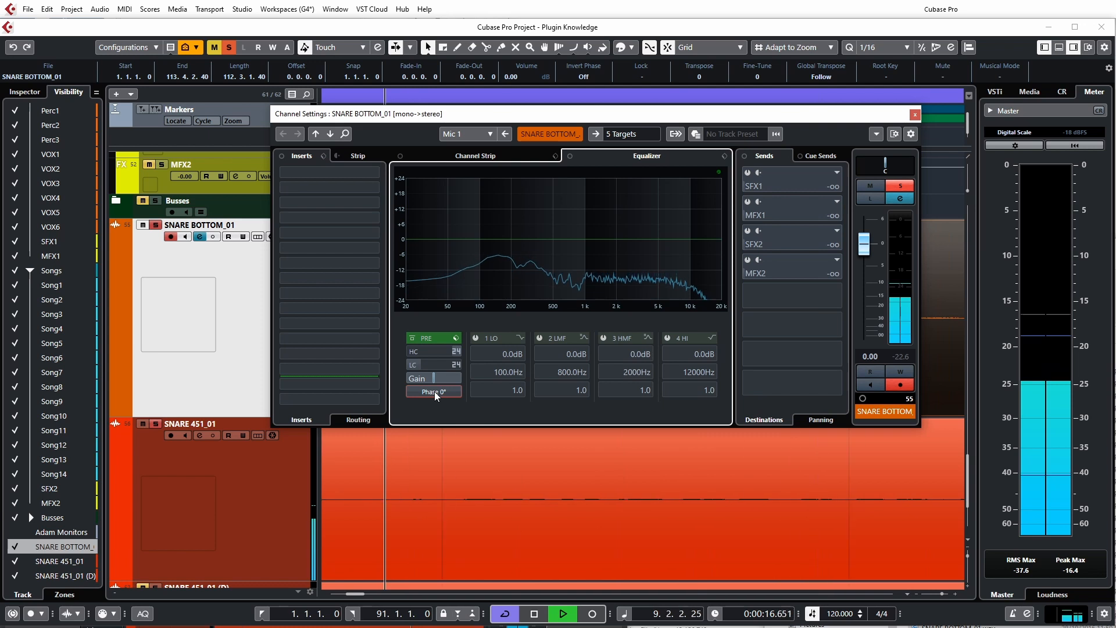
left_click(434, 392)
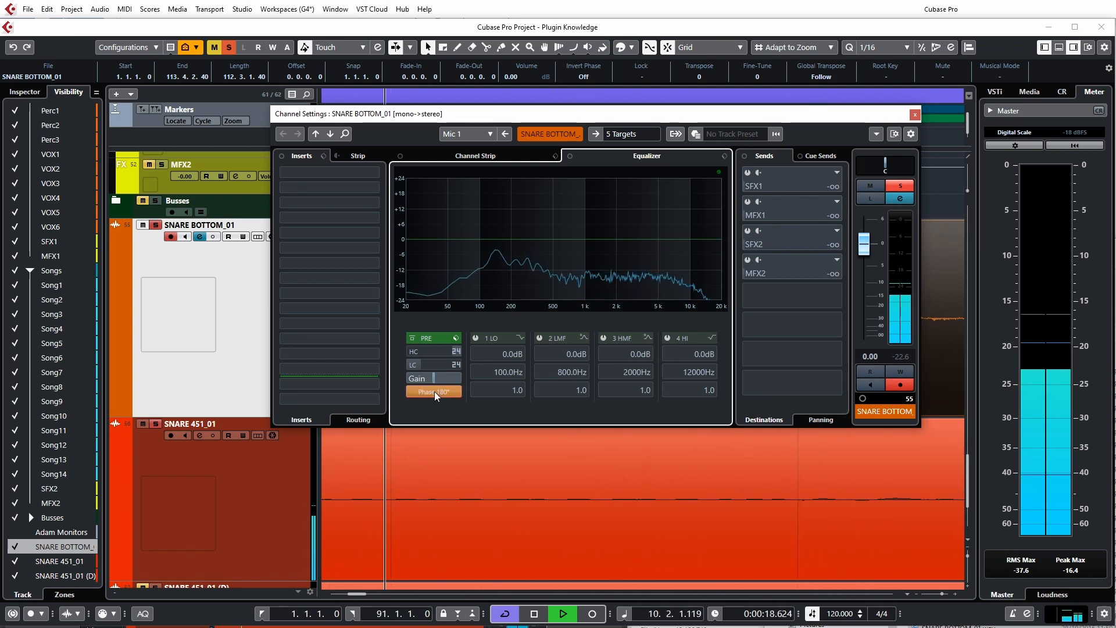
left_click(434, 392)
key("space")
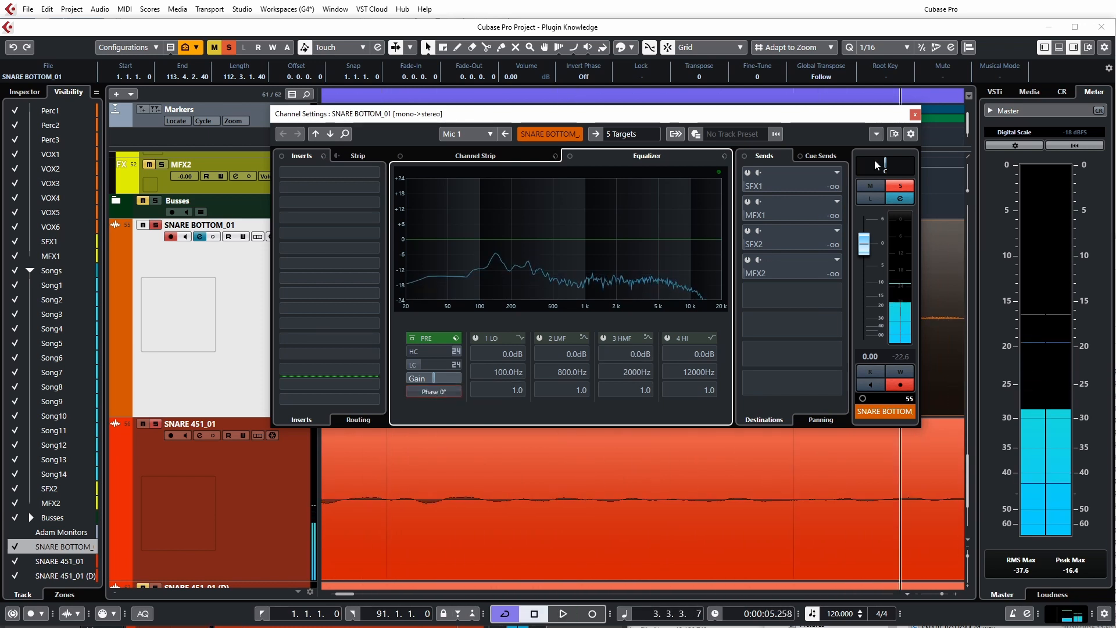
left_click(914, 115)
Invert the phase of the SNARE BOTTOM_01 audio event a second time to restore its original polarity.
scroll(531, 386, "up", 5)
scroll(533, 389, "down", 5)
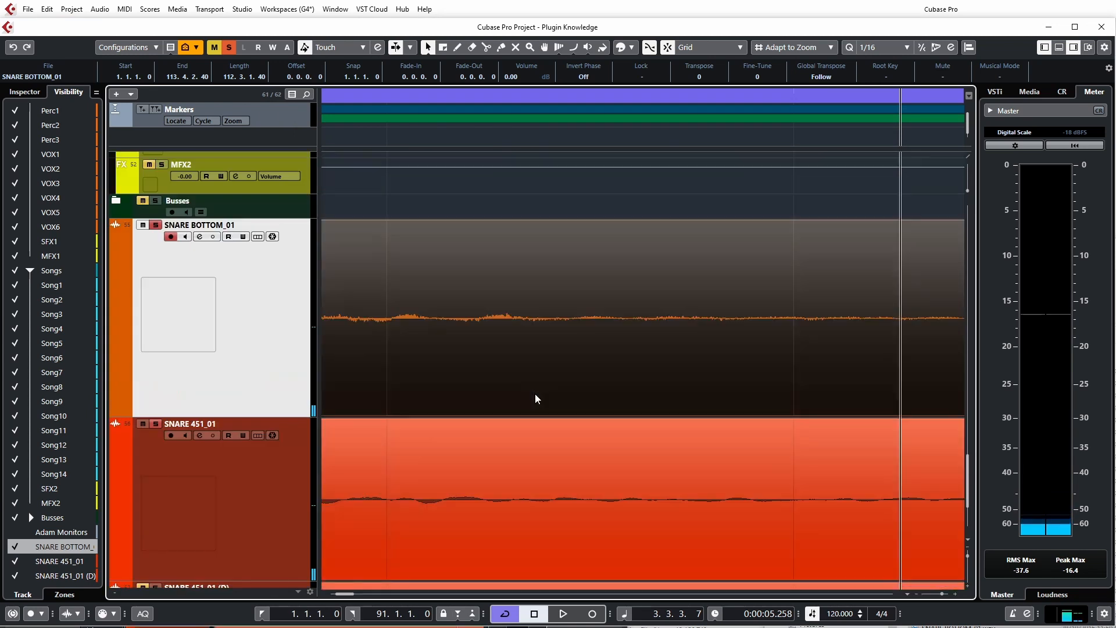
scroll(566, 410, "up", 3)
scroll(568, 403, "left", 2)
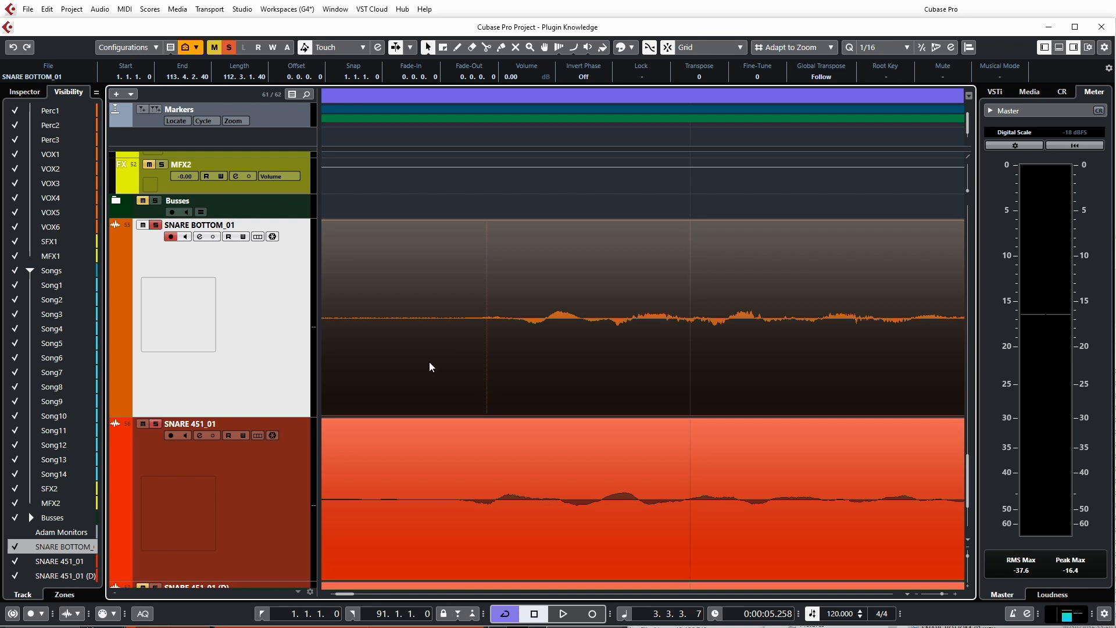
right_click(435, 354)
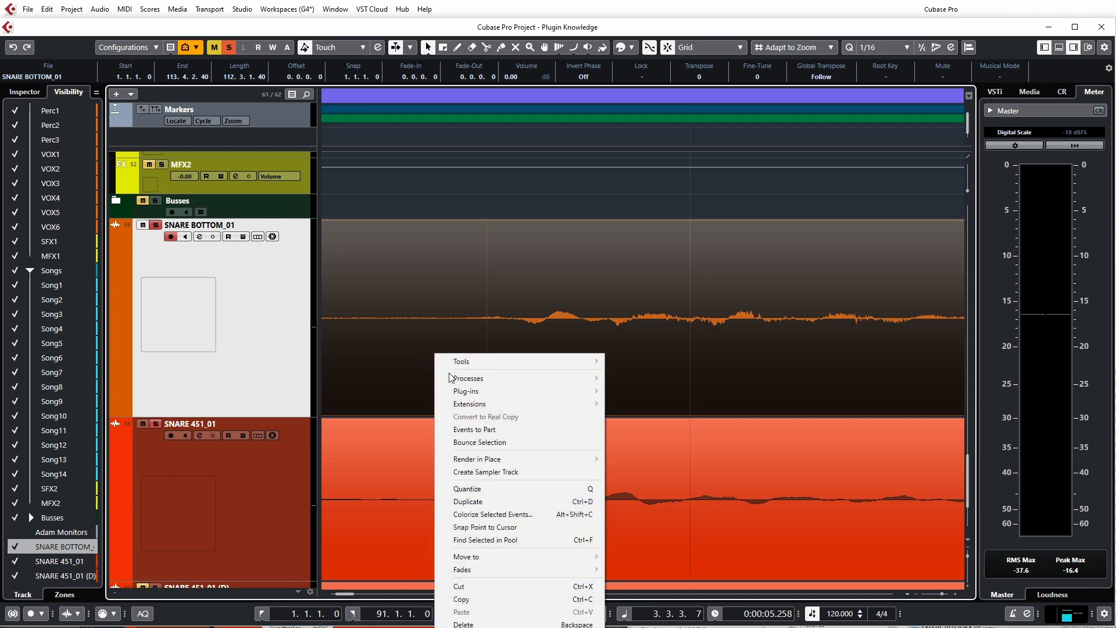
mouse_move(466, 379)
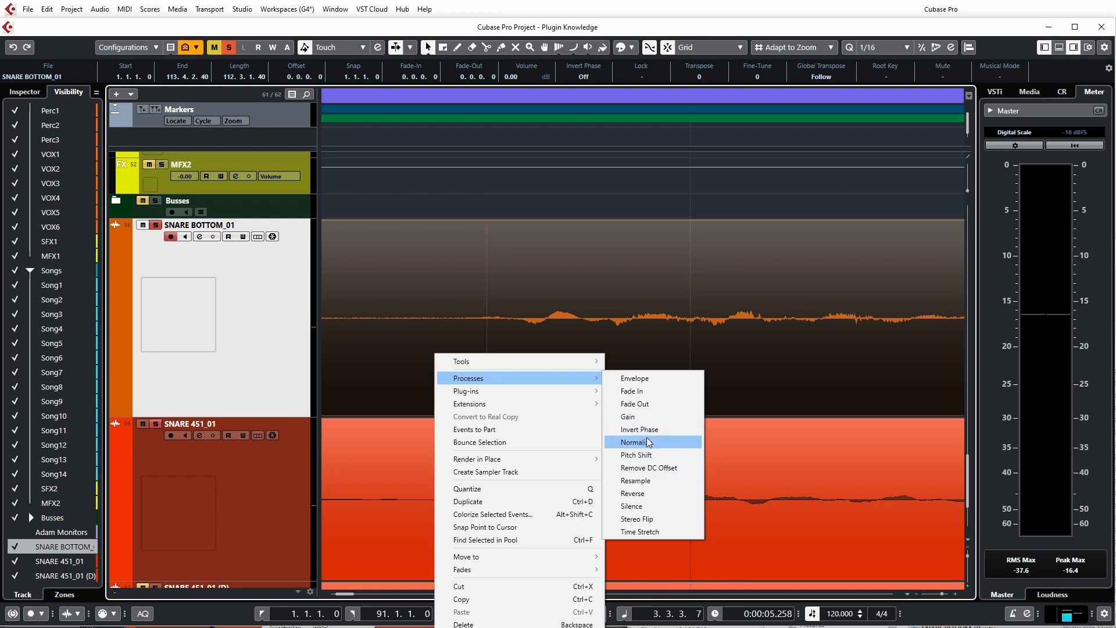
left_click(645, 434)
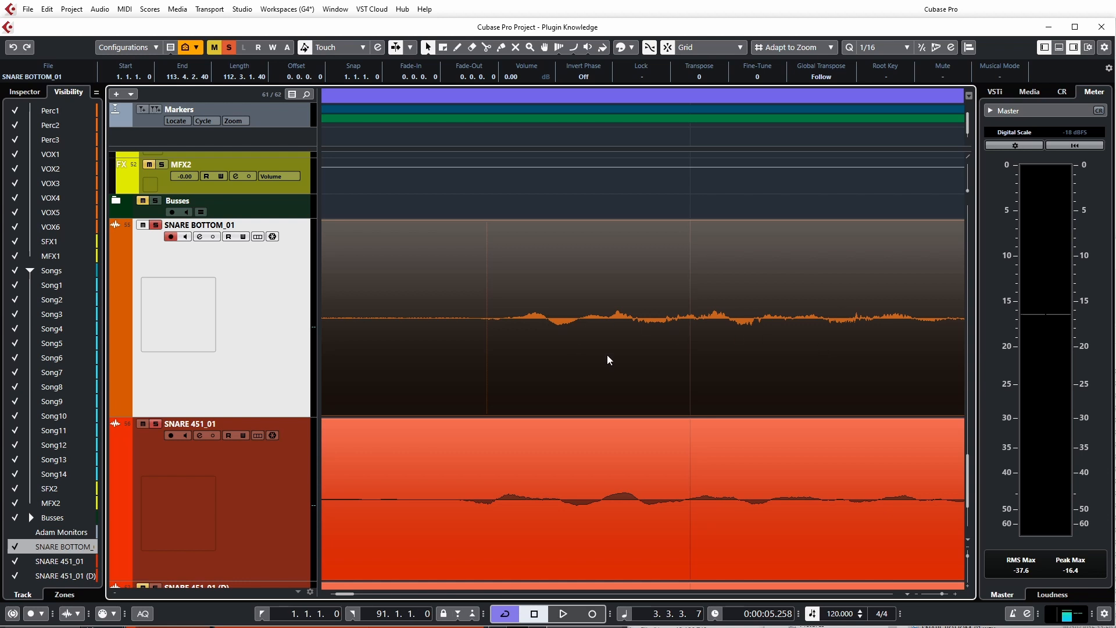
Play back both snare tracks with SNARE BOTTOM_01 at its original polarity and examine the waveforms at the snare hit.
key("space")
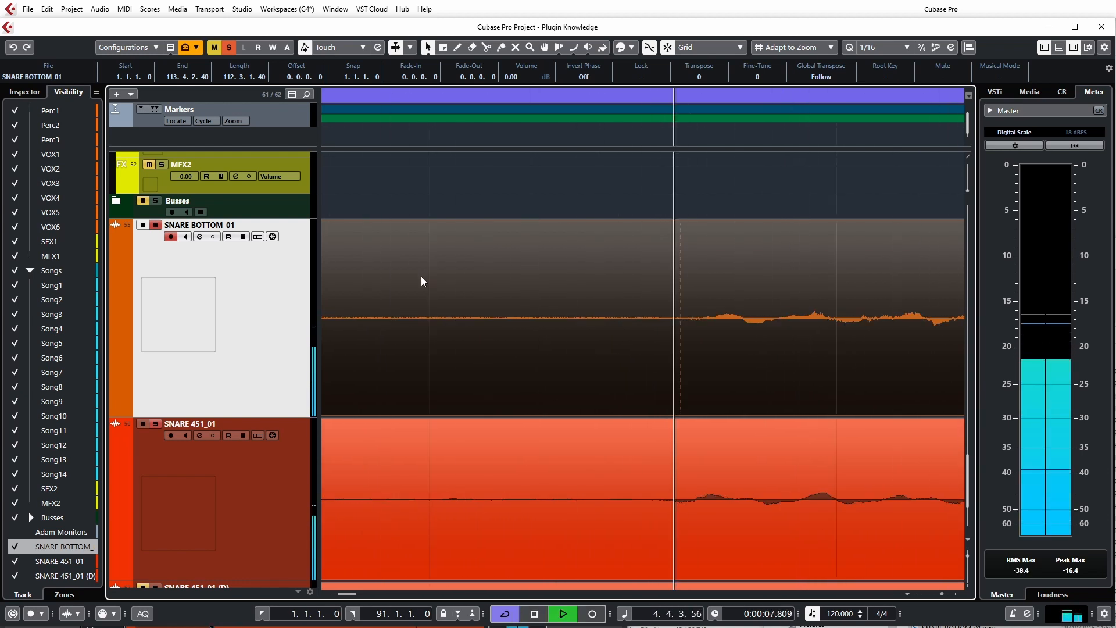
key("space")
scroll(560, 368, "up", 3)
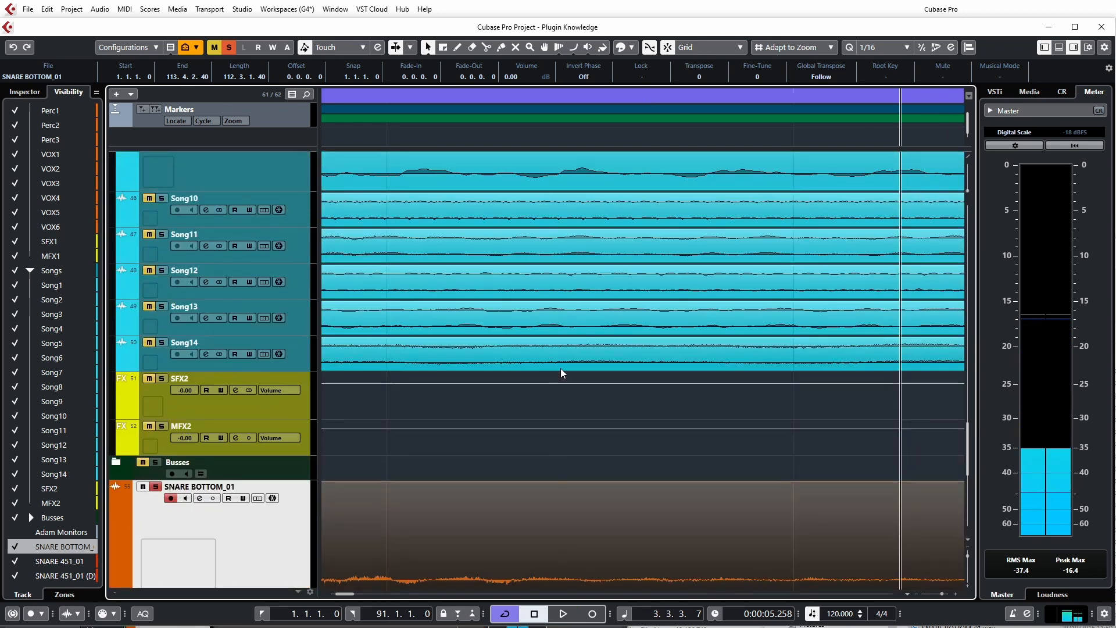
scroll(561, 367, "down", 3)
scroll(565, 377, "left", 1)
scroll(565, 378, "right", 8)
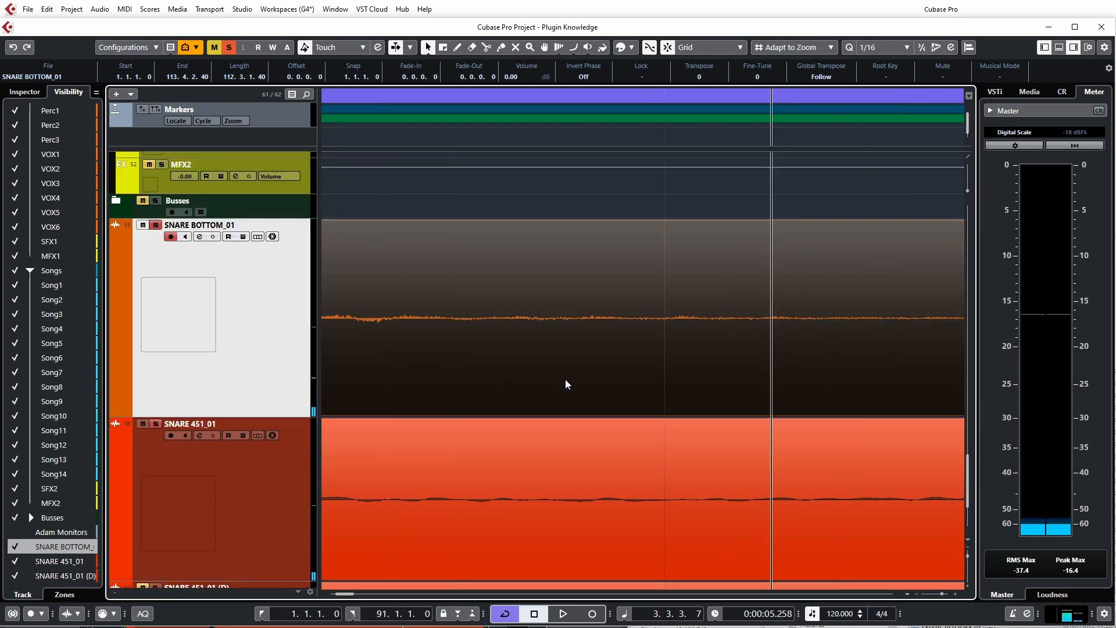
scroll(567, 384, "left", 4)
scroll(566, 383, "left", 8)
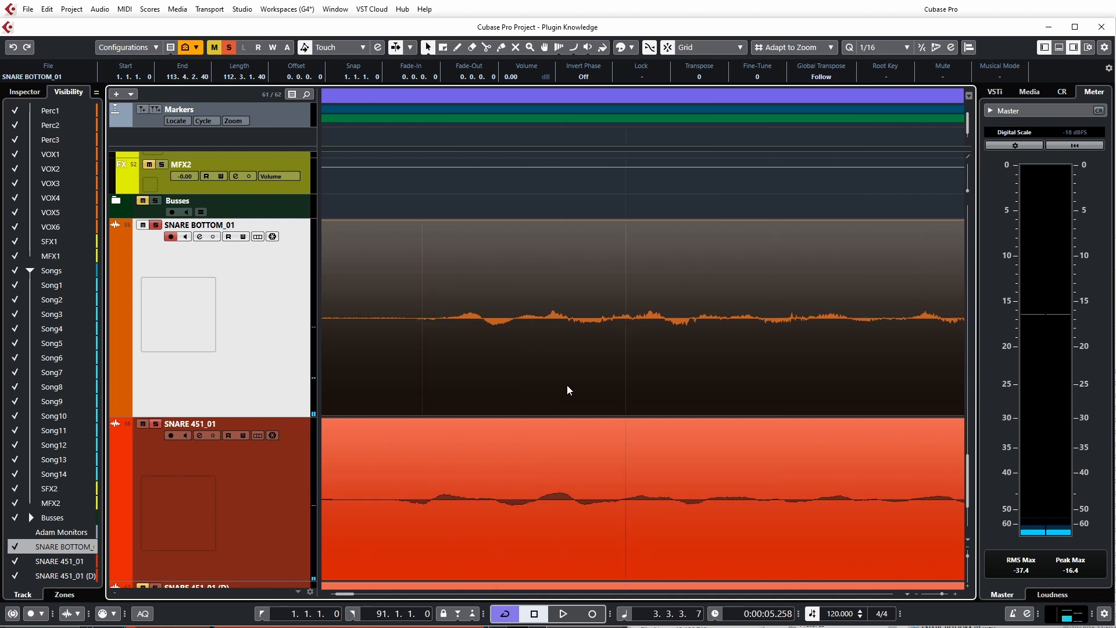
Place the playhead at the start of the snare hit and apply Invert Phase to the SNARE BOTTOM_01 event.
left_click(598, 140)
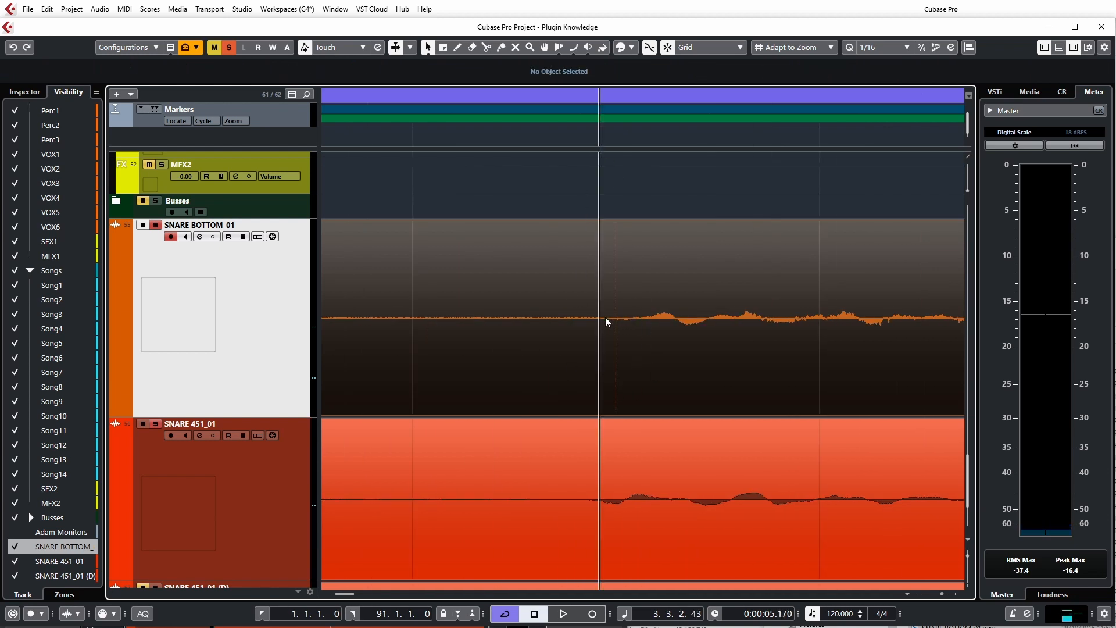
left_click(554, 473)
left_click(576, 343)
right_click(577, 343)
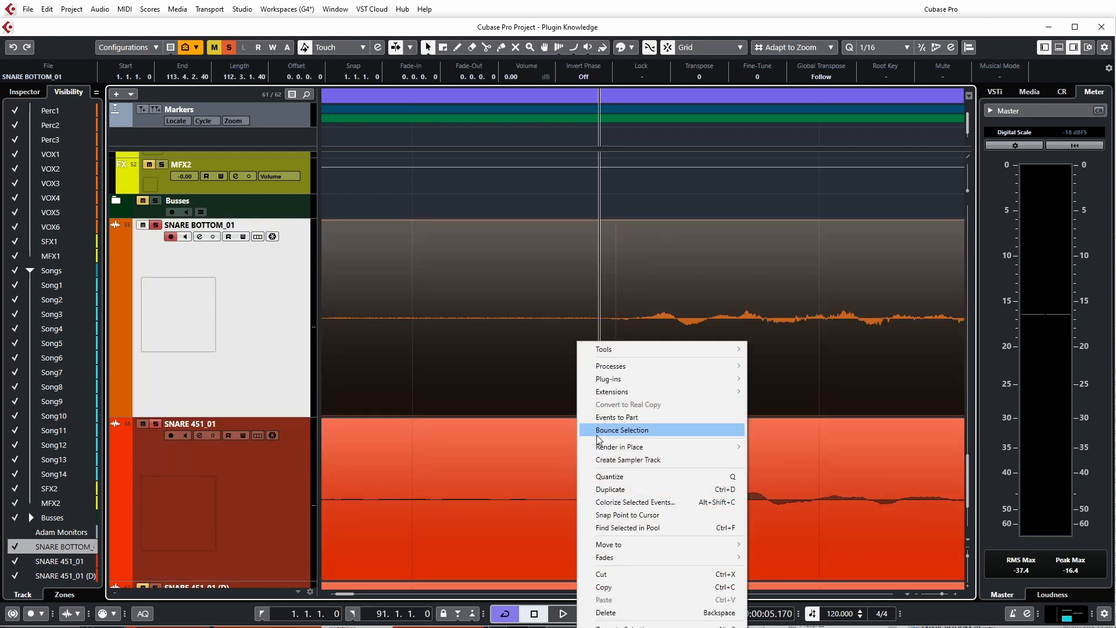
mouse_move(707, 370)
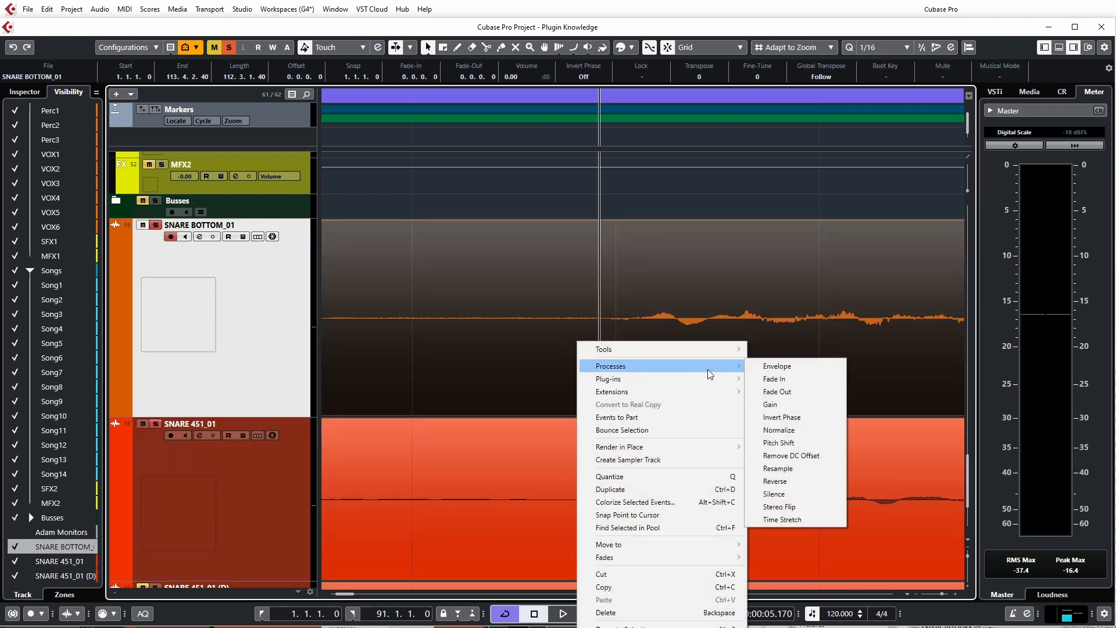
left_click(782, 416)
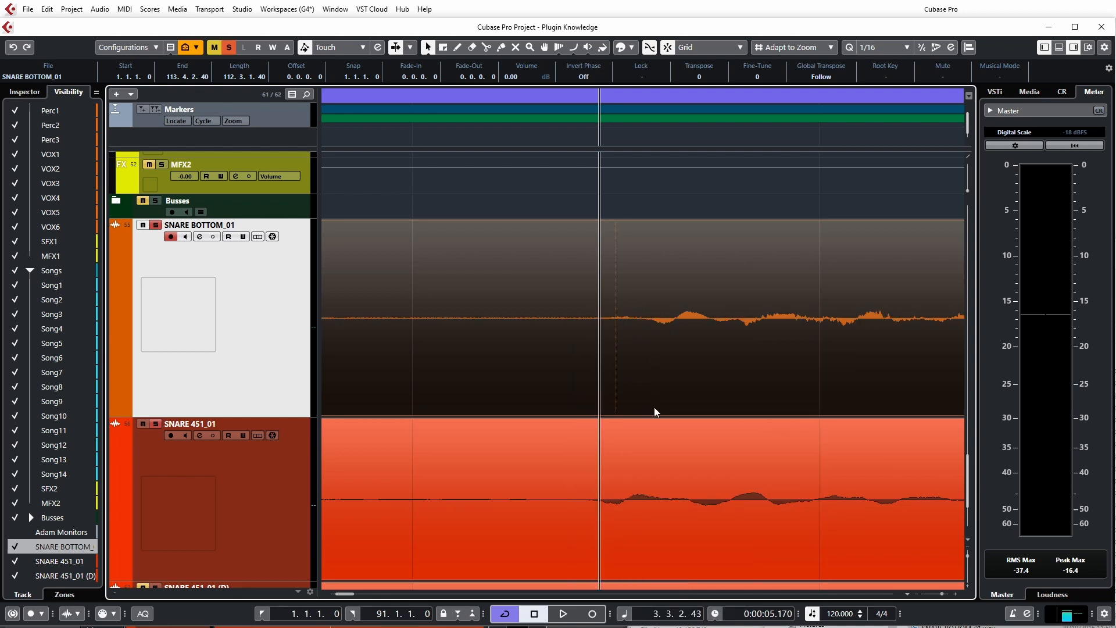
Audition both snare tracks from the first snare hit with the SNARE BOTTOM_01 event's phase inverted.
scroll(595, 426, "left", 1)
scroll(611, 425, "up", 2)
scroll(612, 418, "down", 2)
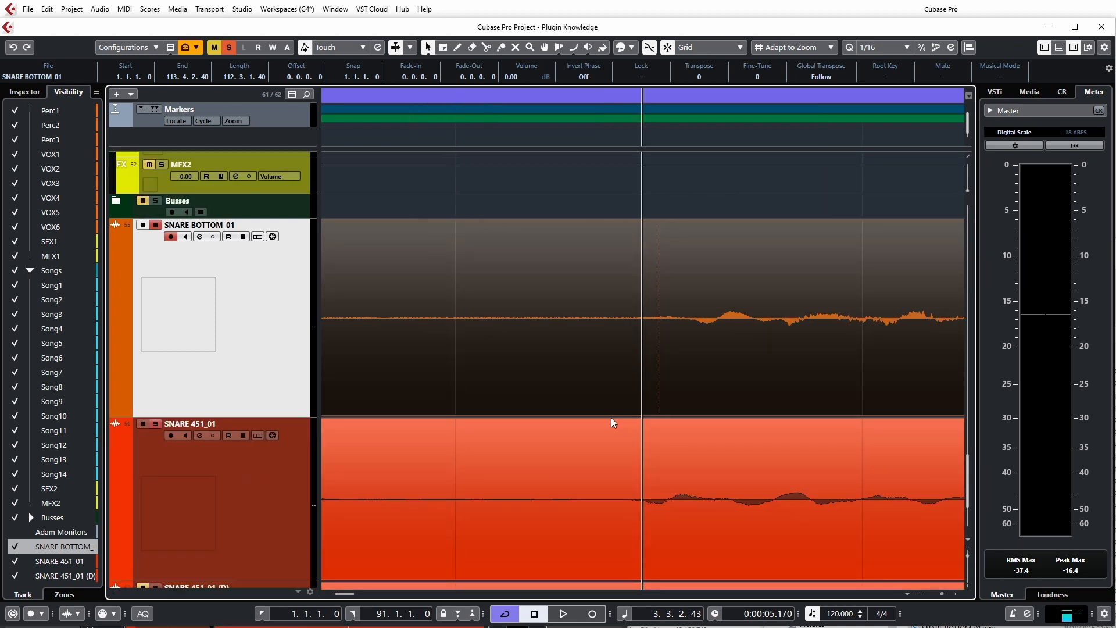
scroll(612, 414, "down", 9)
scroll(611, 411, "down", 8)
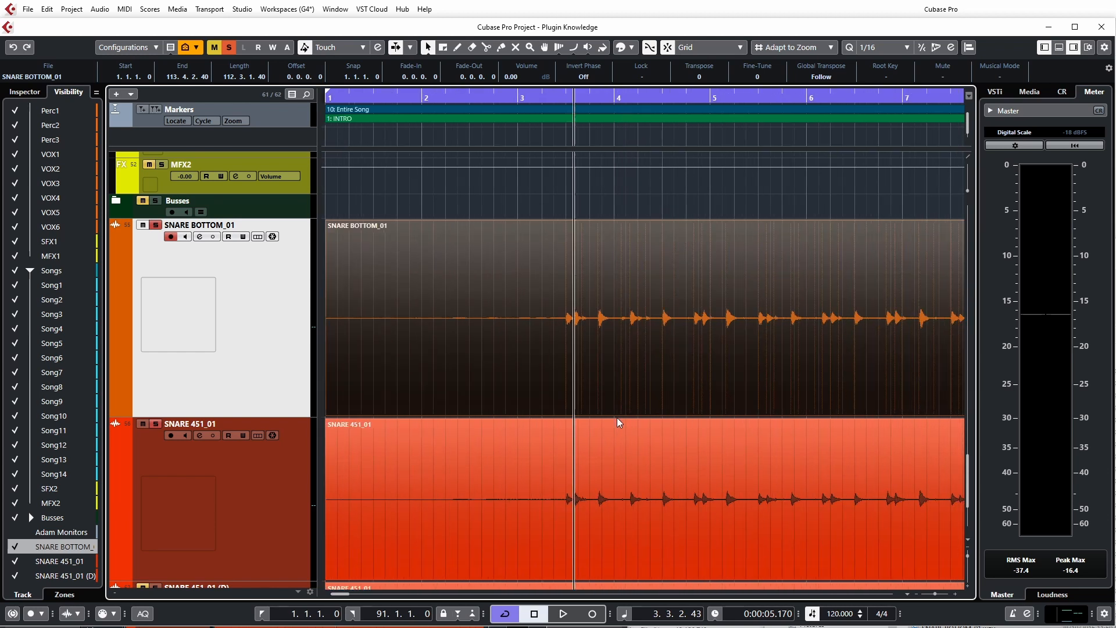
scroll(616, 419, "down", 4)
scroll(616, 424, "down", 1)
scroll(615, 425, "up", 1)
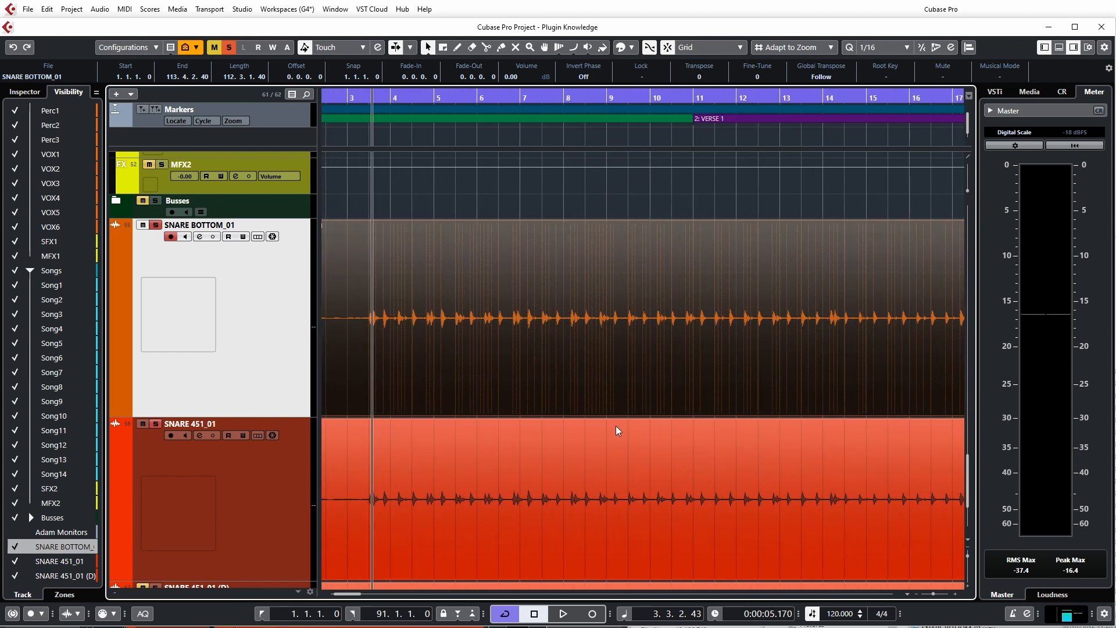
key("space")
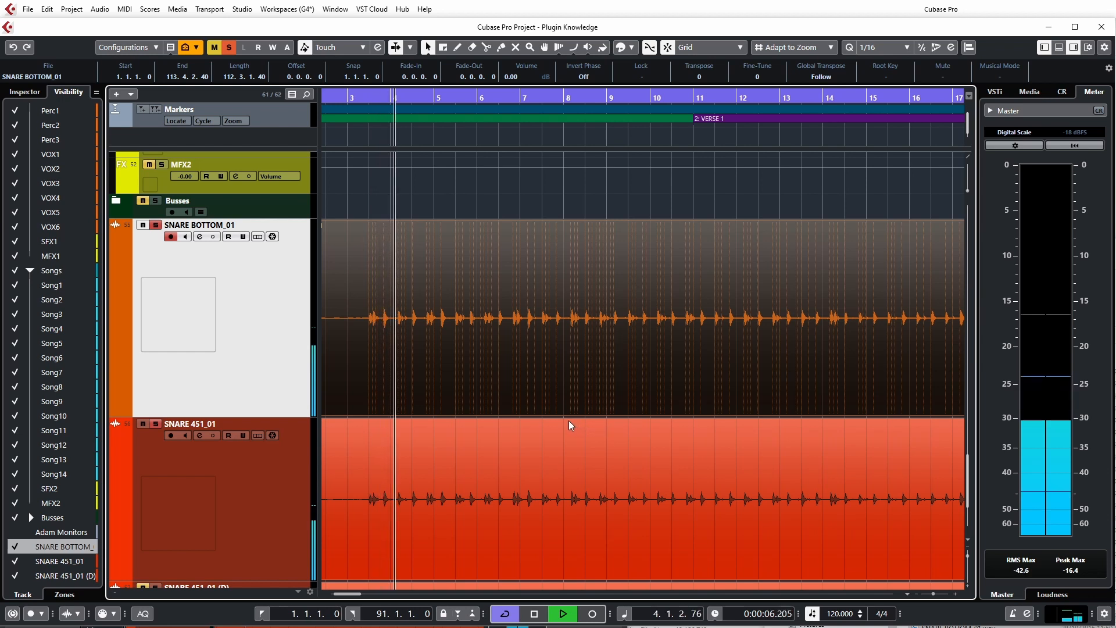
key("space")
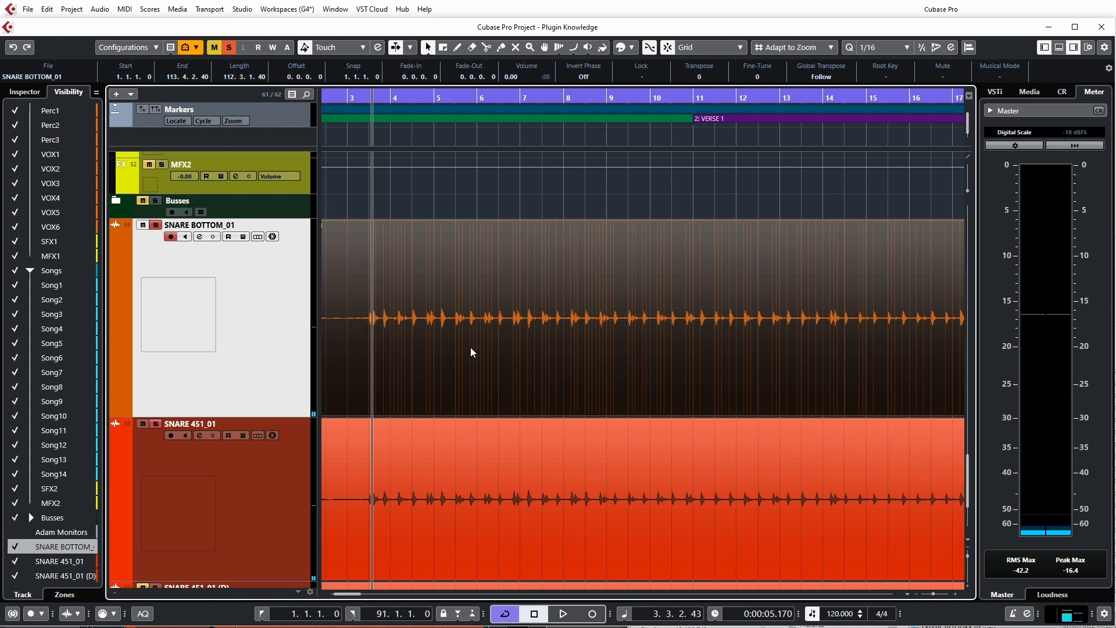
Examine the SNARE BOTTOM_01 and SNARE 451_01 waveforms closely at a snare hit just after 14.4.
key("g")
key("h")
key("h")
key("h")
key("h")
key("h")
key("h")
key("h")
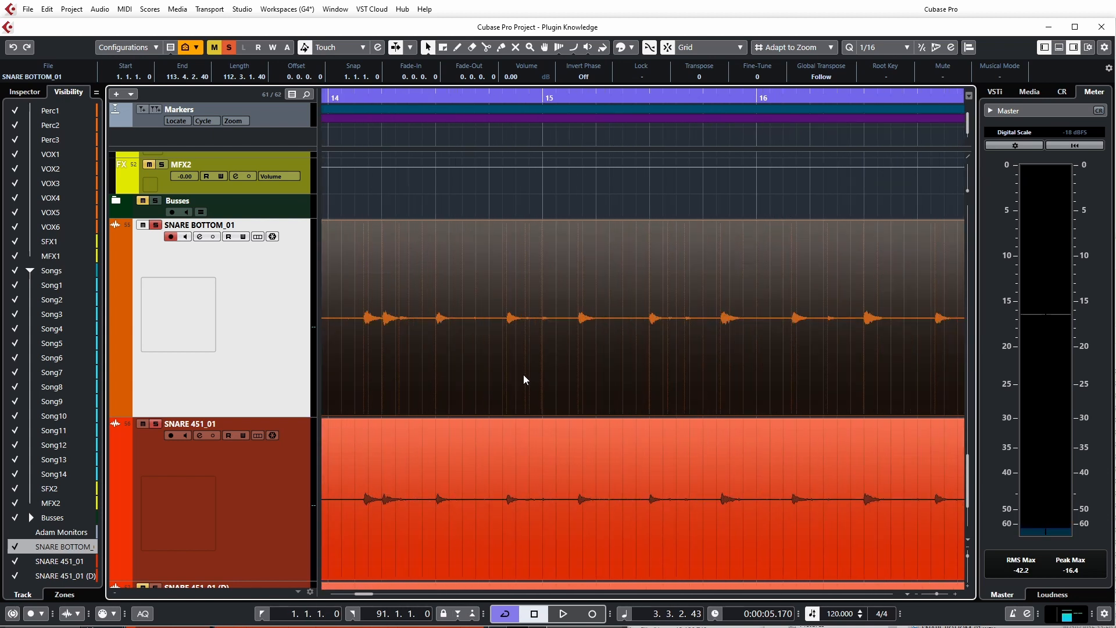
key("h")
key("h")
key("h")
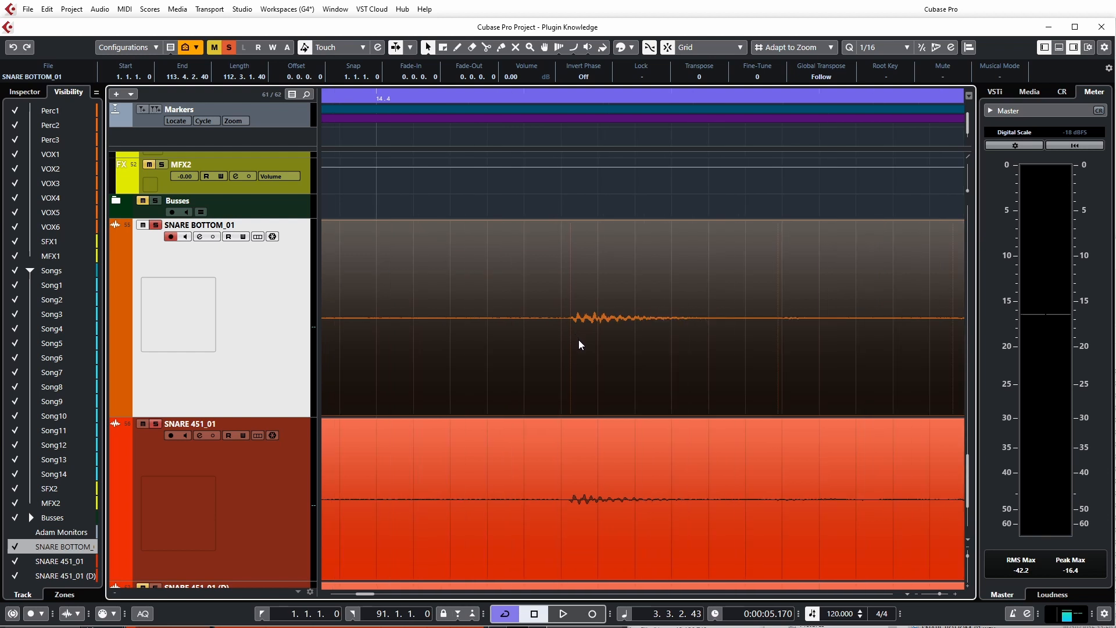
key("h")
key("h")
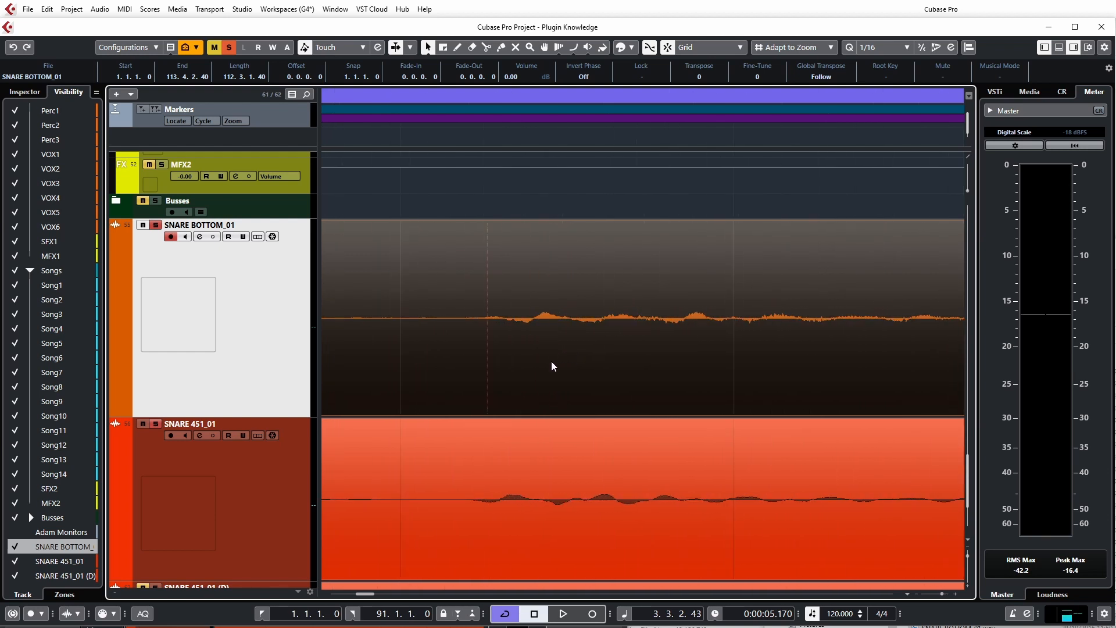
scroll(539, 363, "left", 3)
scroll(623, 333, "up", 3)
Open the channel settings of SNARE BOTTOM_01 to show its pre-section phase control.
scroll(620, 347, "down", 6)
scroll(619, 355, "down", 7)
left_click(200, 237)
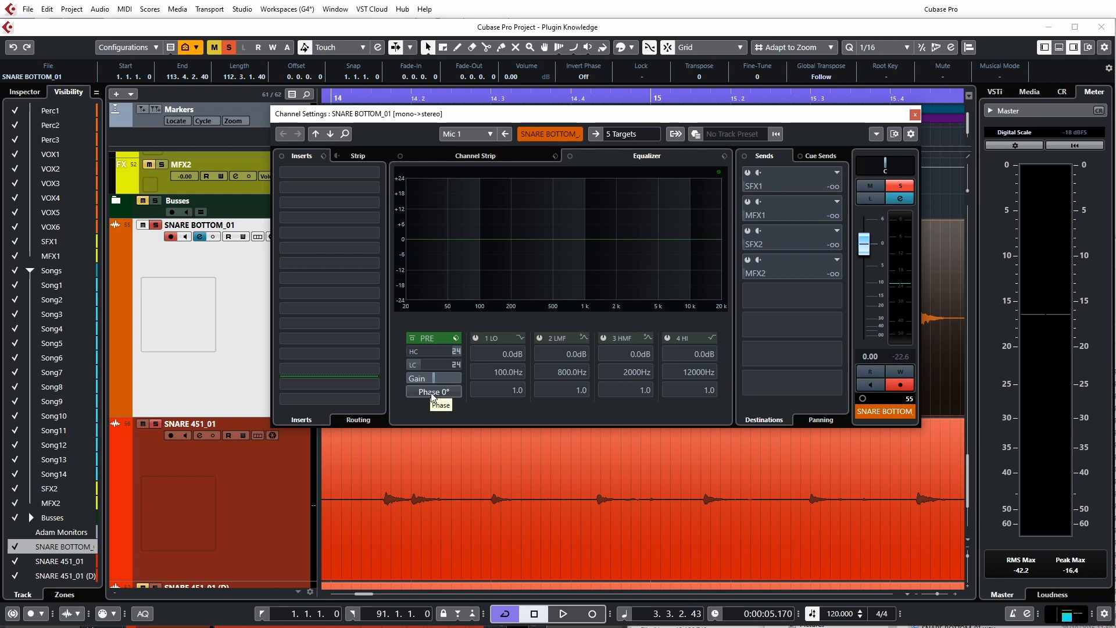
Audition both snare tracks while switching SNARE BOTTOM_01's phase between 0° and 180°, return it to 0° and close its channel settings.
key("space")
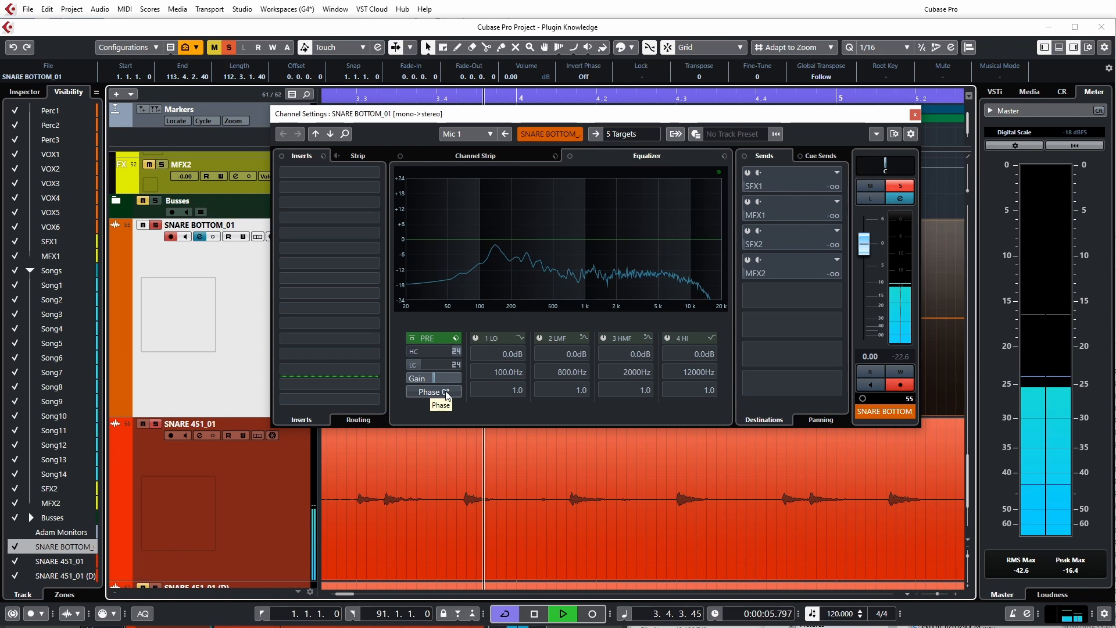
left_click(445, 393)
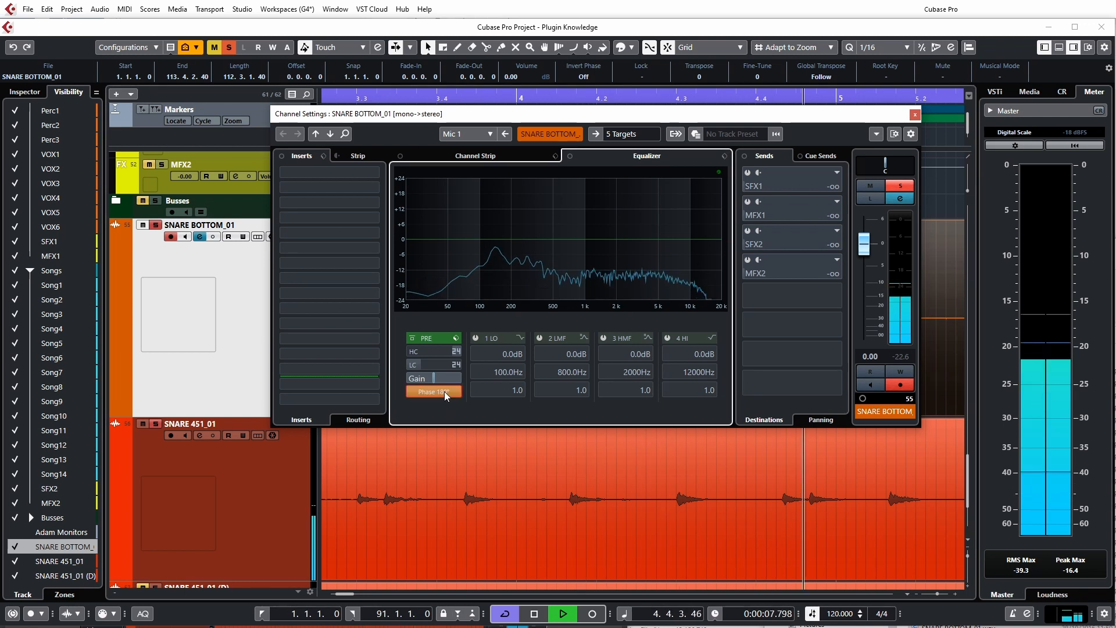
left_click(444, 391)
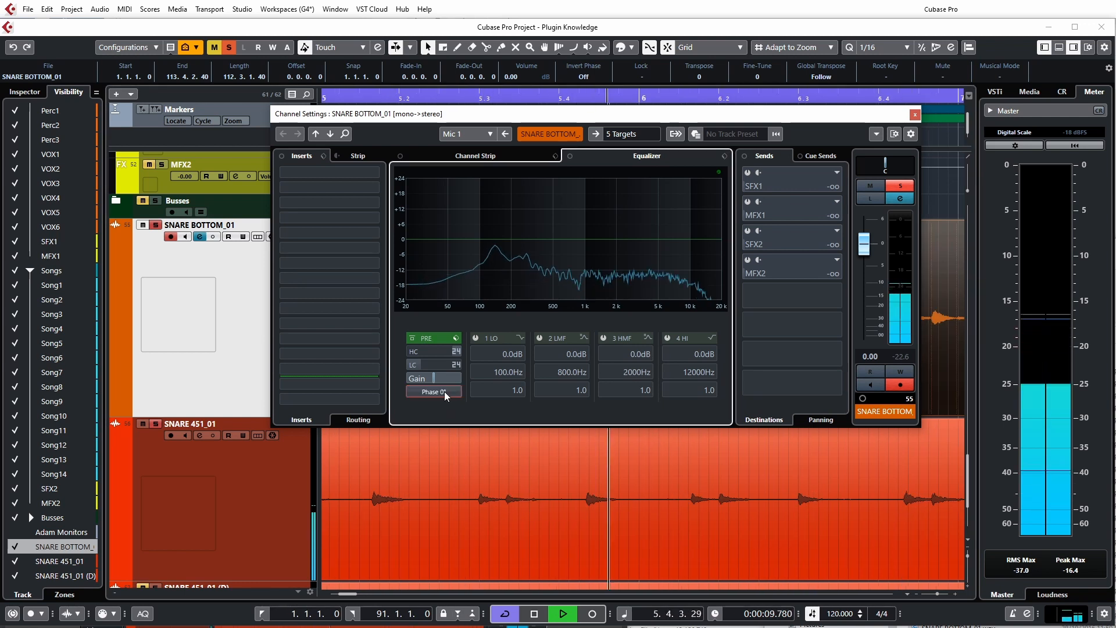
left_click(444, 392)
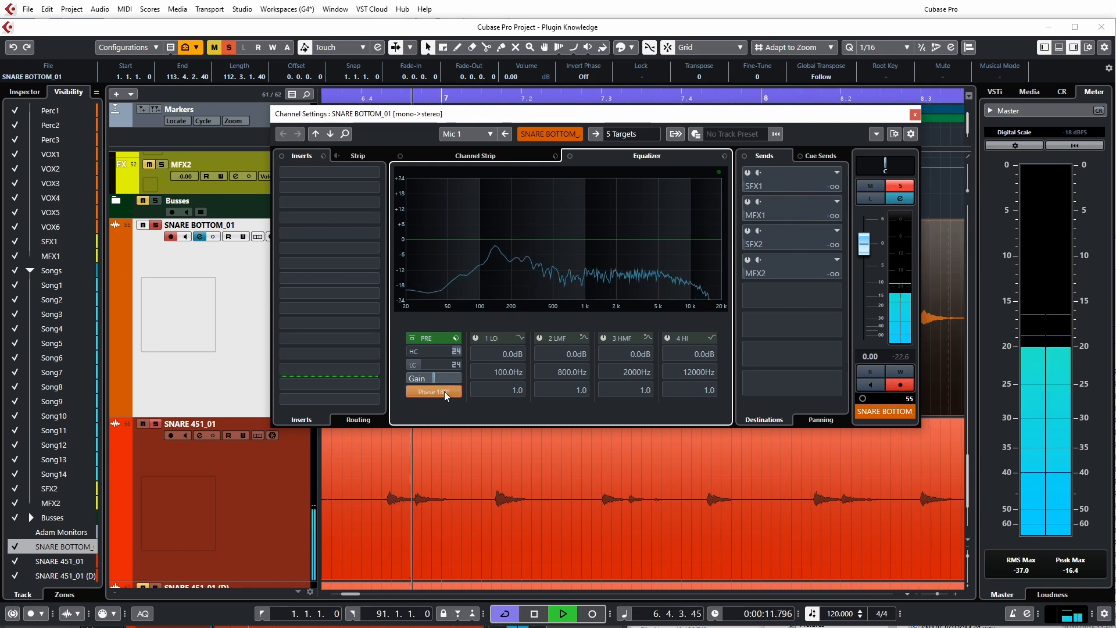
key("space")
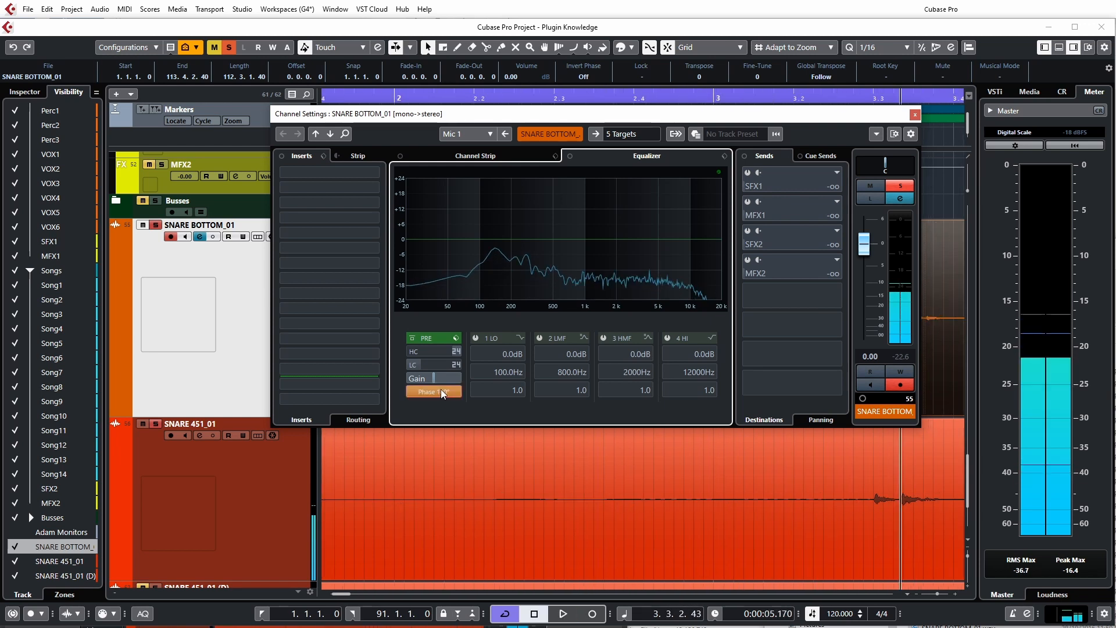
left_click(441, 390)
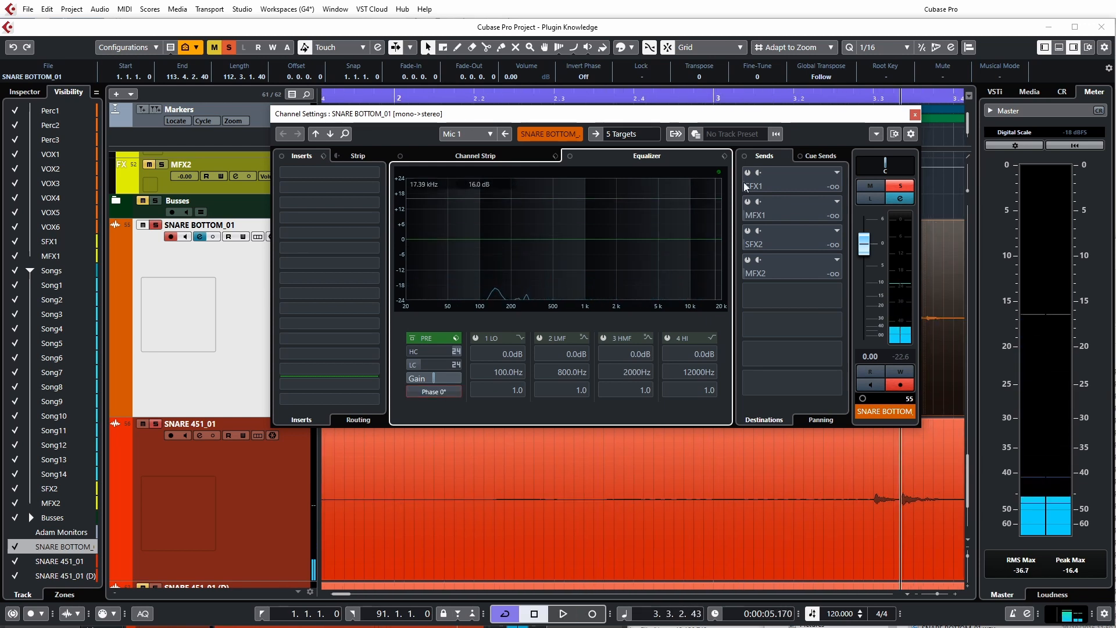
left_click(916, 115)
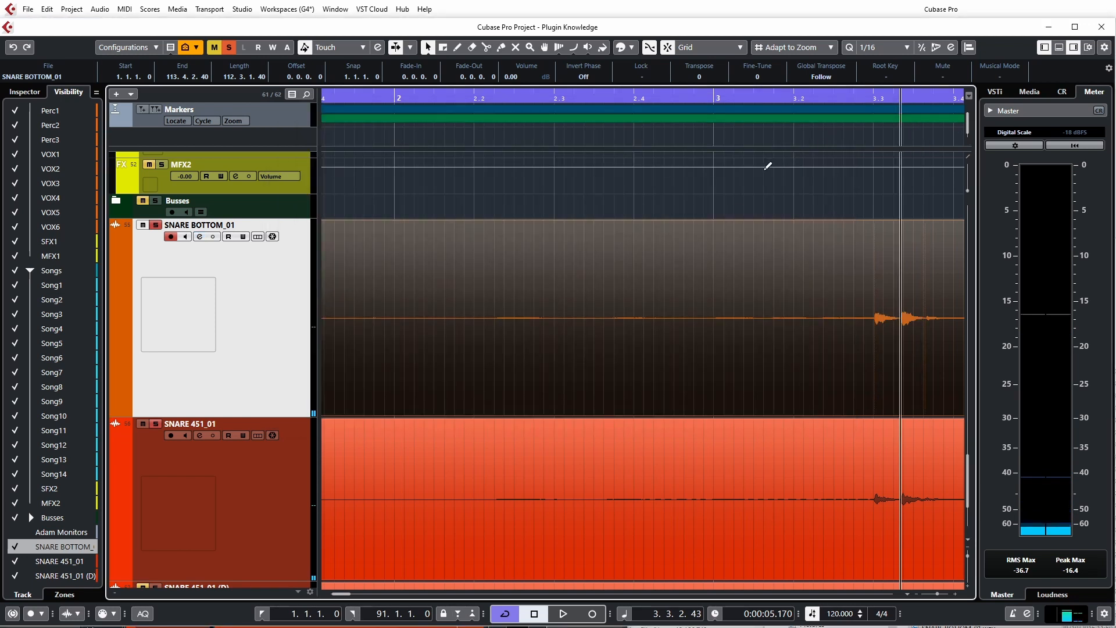
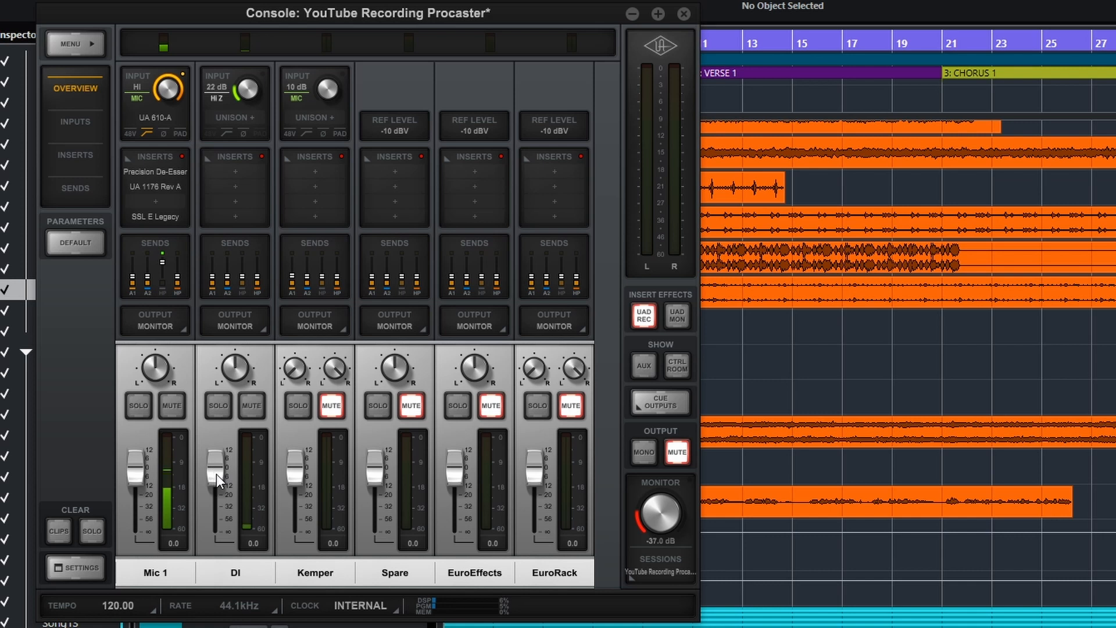
In the UA Console, raise the DI channel's preamp gain to 30 dB and lower its fader to -5.0 dB.
left_click_drag(216, 473, 214, 487)
left_click_drag(215, 490, 215, 492)
left_click_drag(255, 95, 242, 60)
left_click_drag(219, 483, 215, 480)
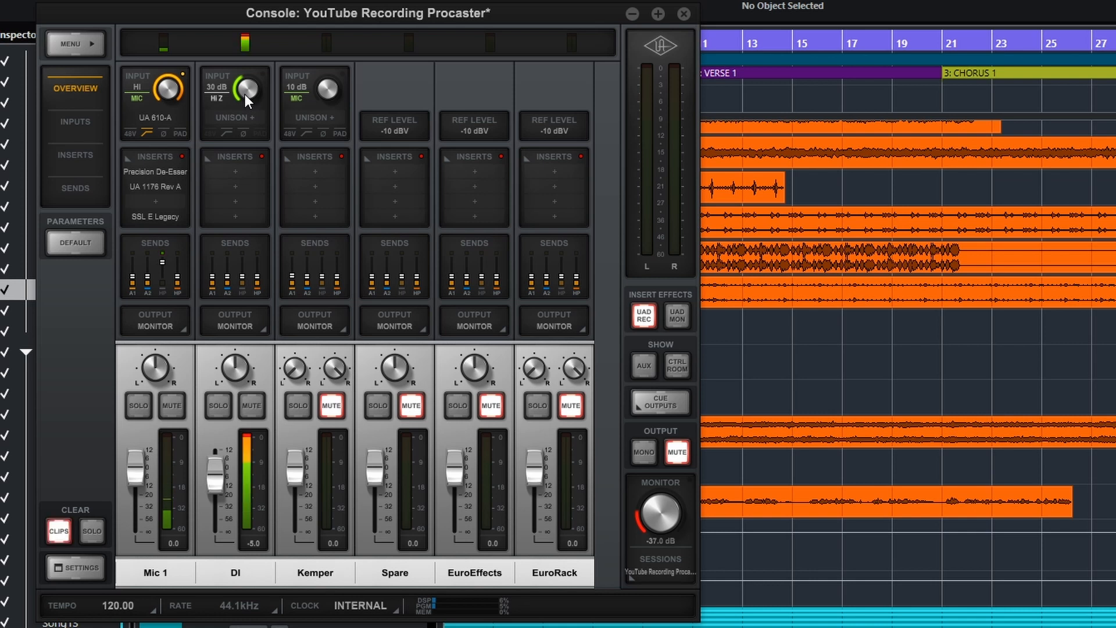
Reduce the DI channel's preamp gain to 22 dB and raise its fader to 0.6 dB.
left_click_drag(244, 94, 257, 138)
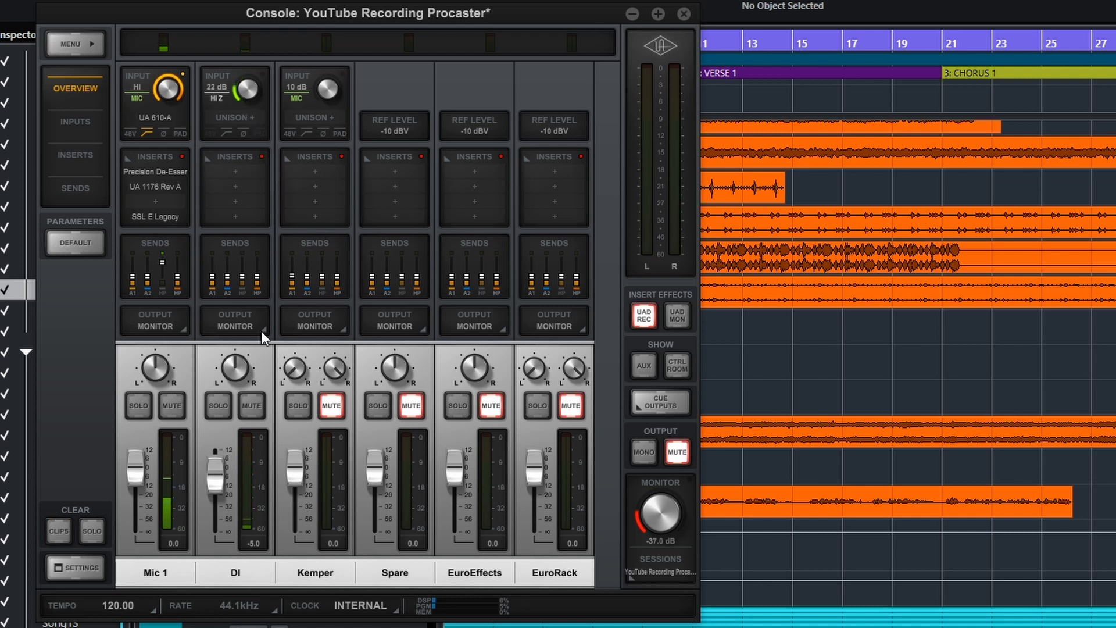
mouse_move(216, 484)
left_mouse_down()
mouse_move(220, 473)
mouse_move(223, 482)
left_mouse_up()
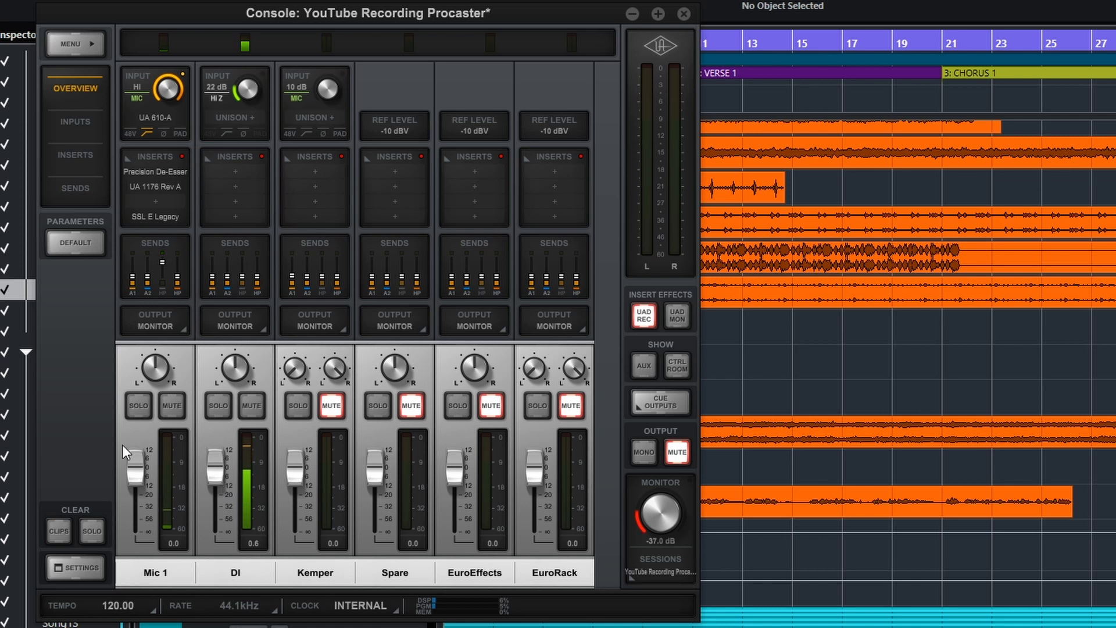
Set the DI channel to 30 dB gain with its fader at -4.4 dB, followed by 40 dB gain with the fader at -11.1 dB.
left_click_drag(241, 91, 245, 103)
left_click_drag(252, 85, 252, 44)
left_click_drag(214, 482, 211, 490)
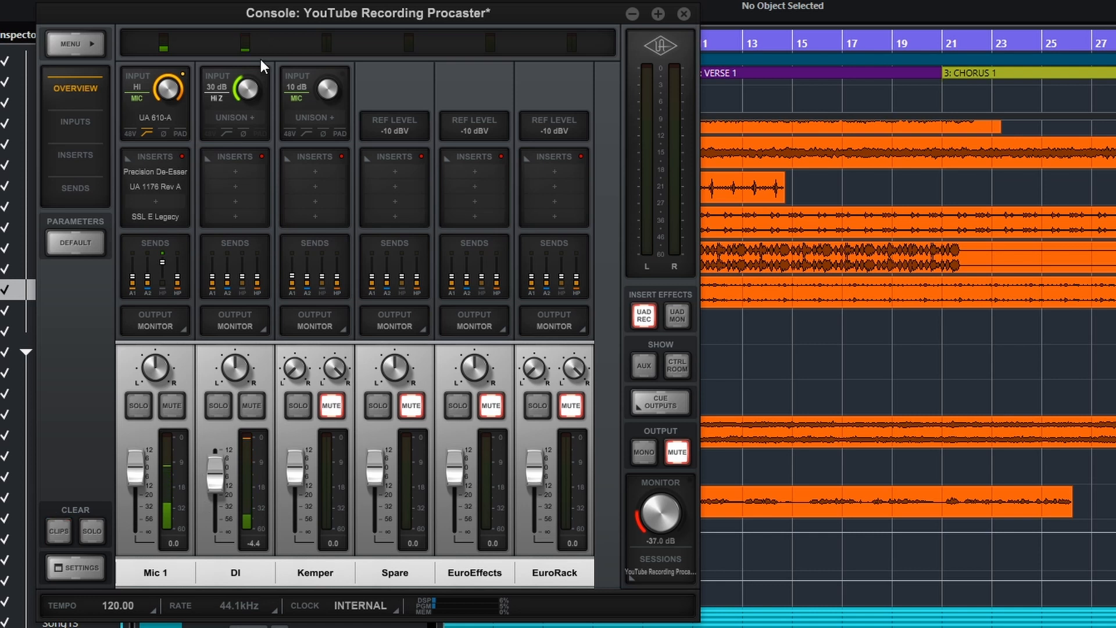
left_click_drag(248, 91, 250, 71)
left_click_drag(215, 473, 216, 488)
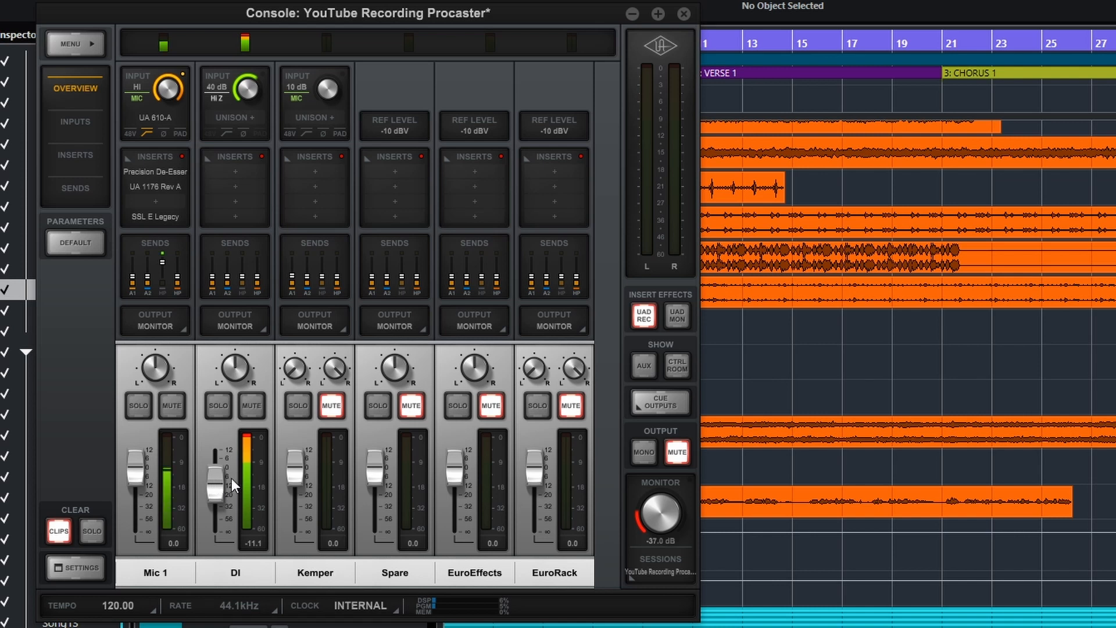
Set the DI channel to 28 dB gain with its fader at -2.8 dB, followed by 20 dB gain with the fader at -0.6 dB.
left_click_drag(237, 88, 245, 144)
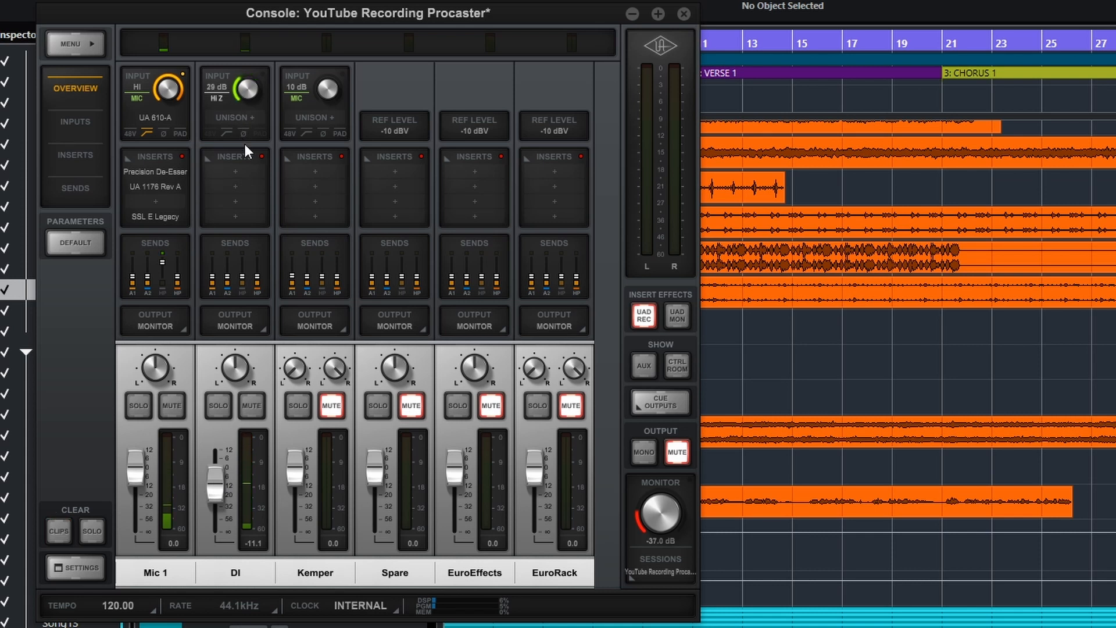
left_click_drag(215, 498, 216, 485)
left_click_drag(243, 94, 244, 97)
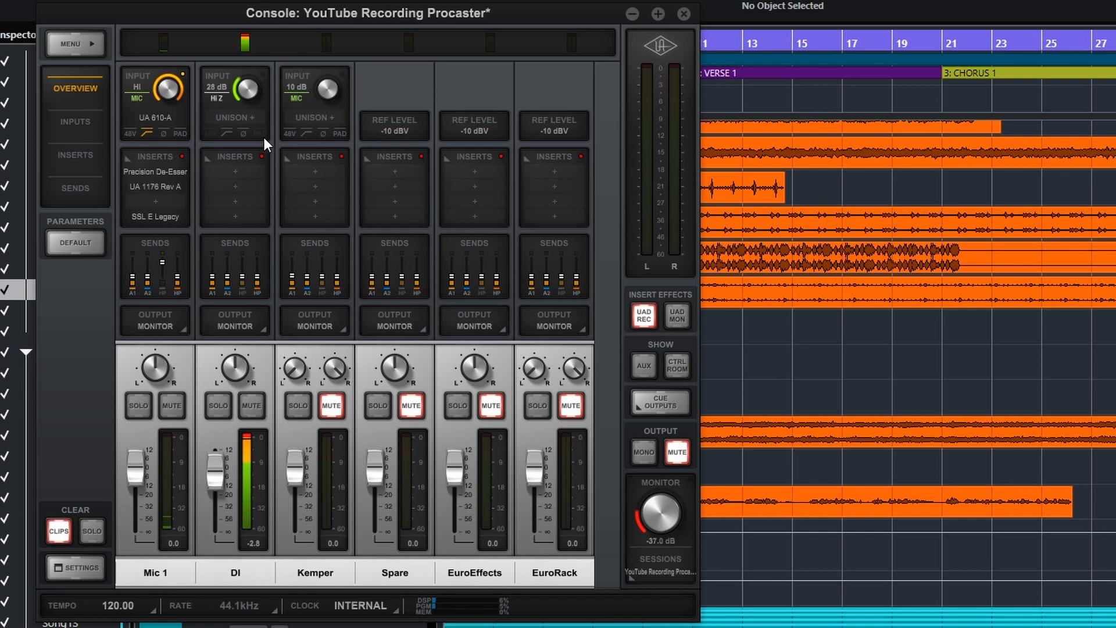
left_click_drag(251, 88, 249, 121)
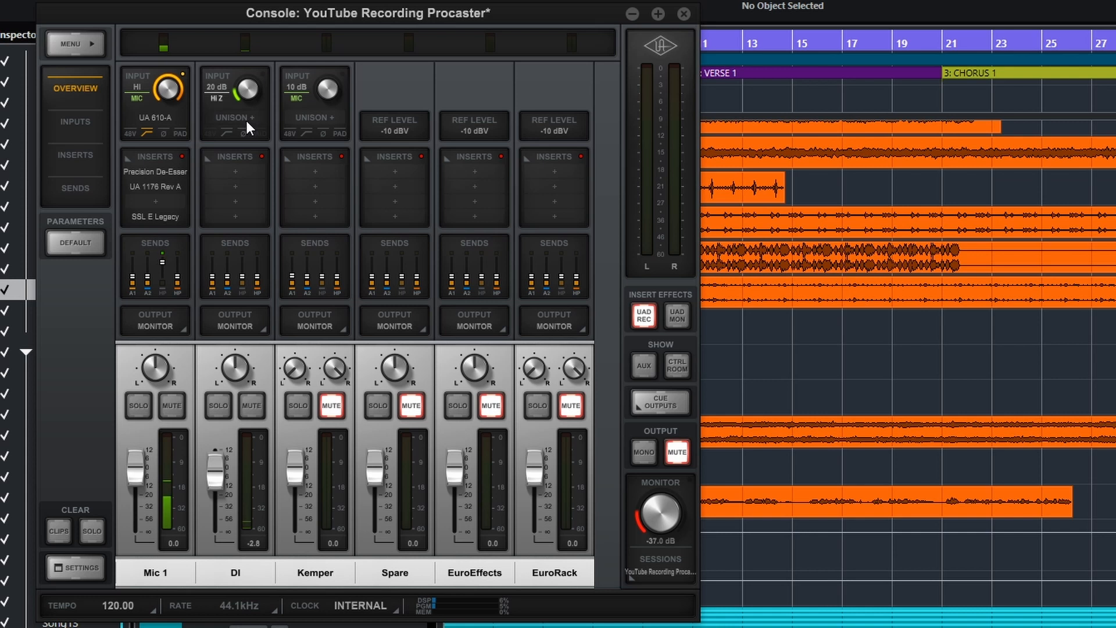
left_click_drag(214, 471, 214, 467)
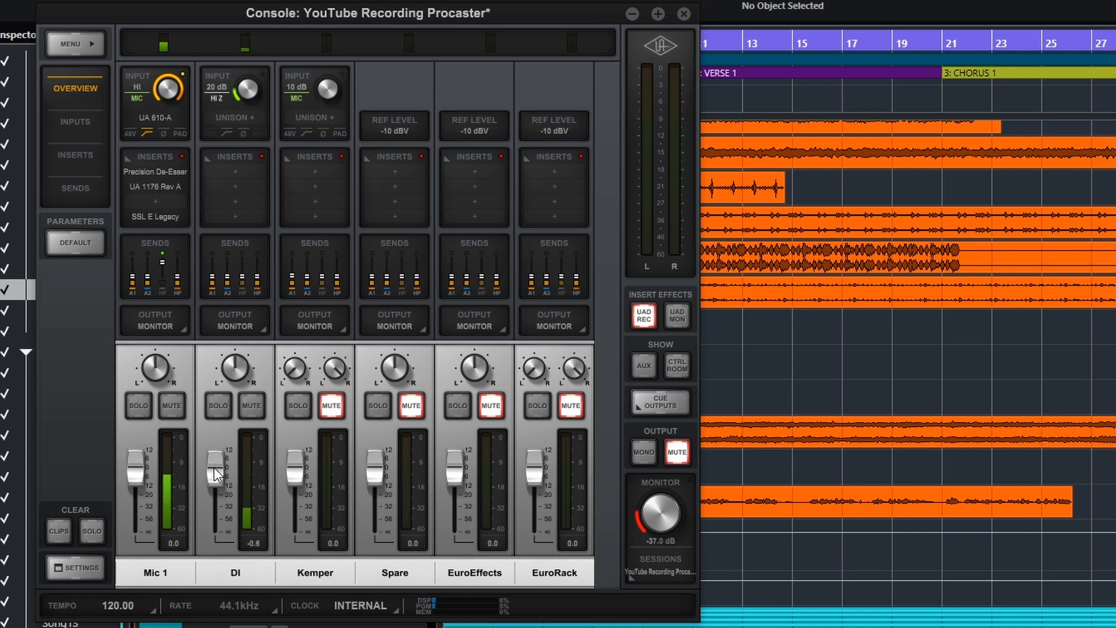